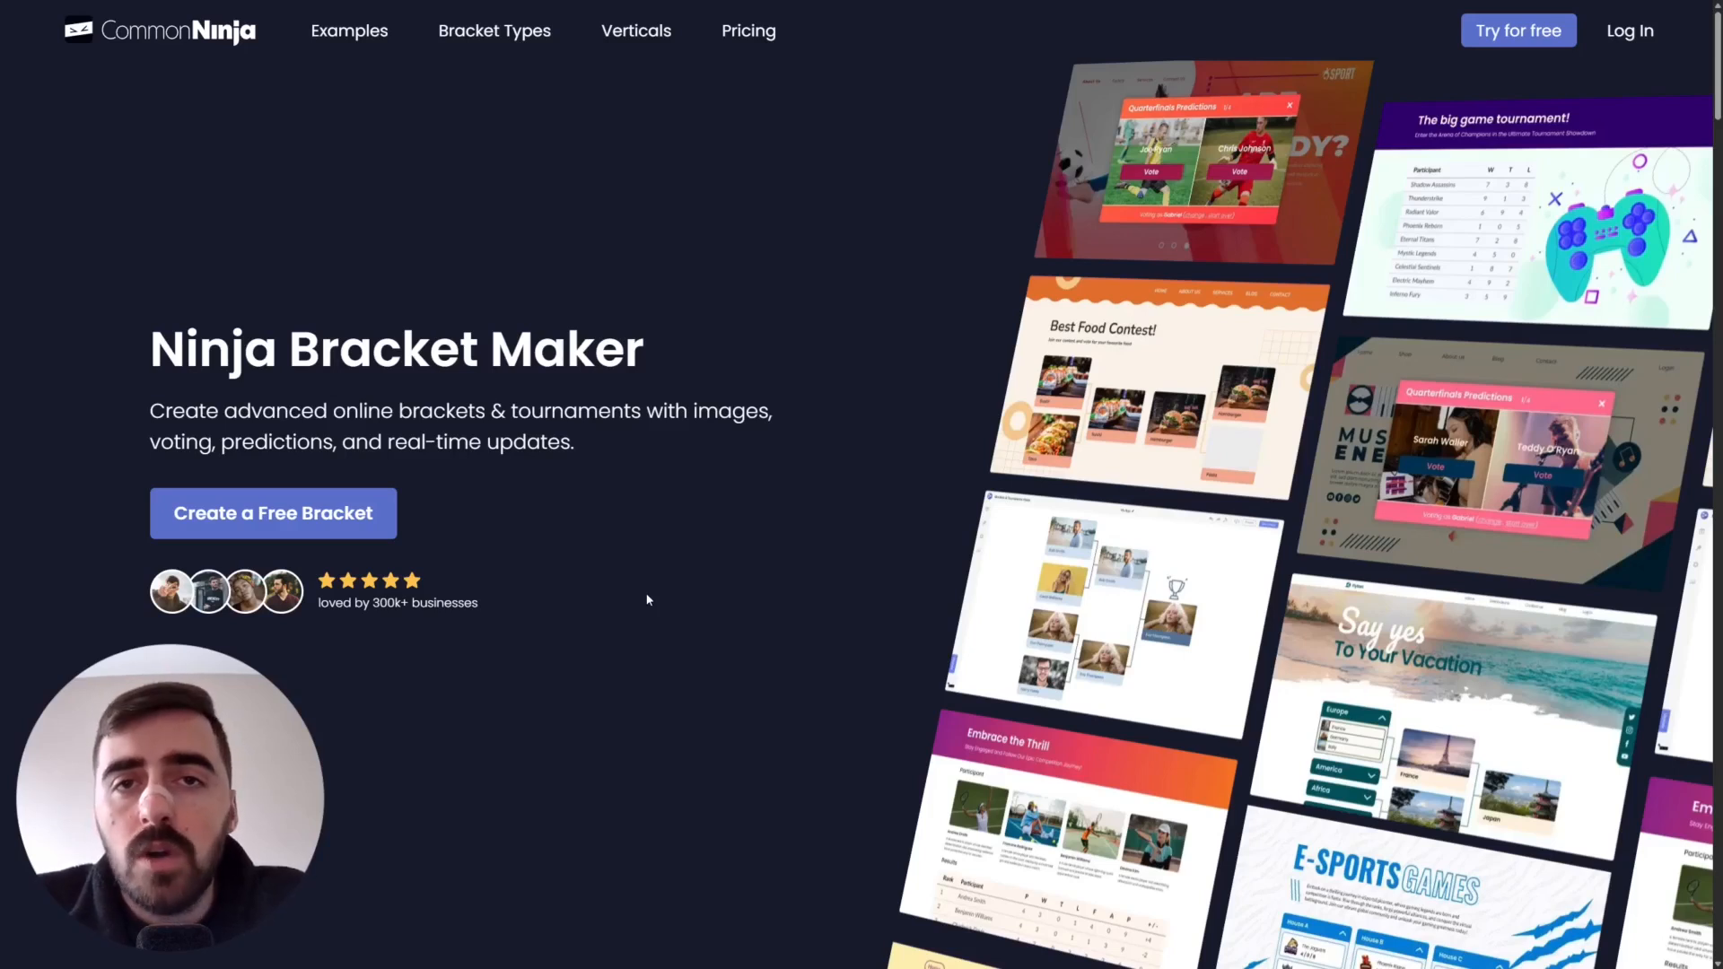
- Launch a new free bracket so the editor opens with the Quick Start format dialog
click(1533, 34)
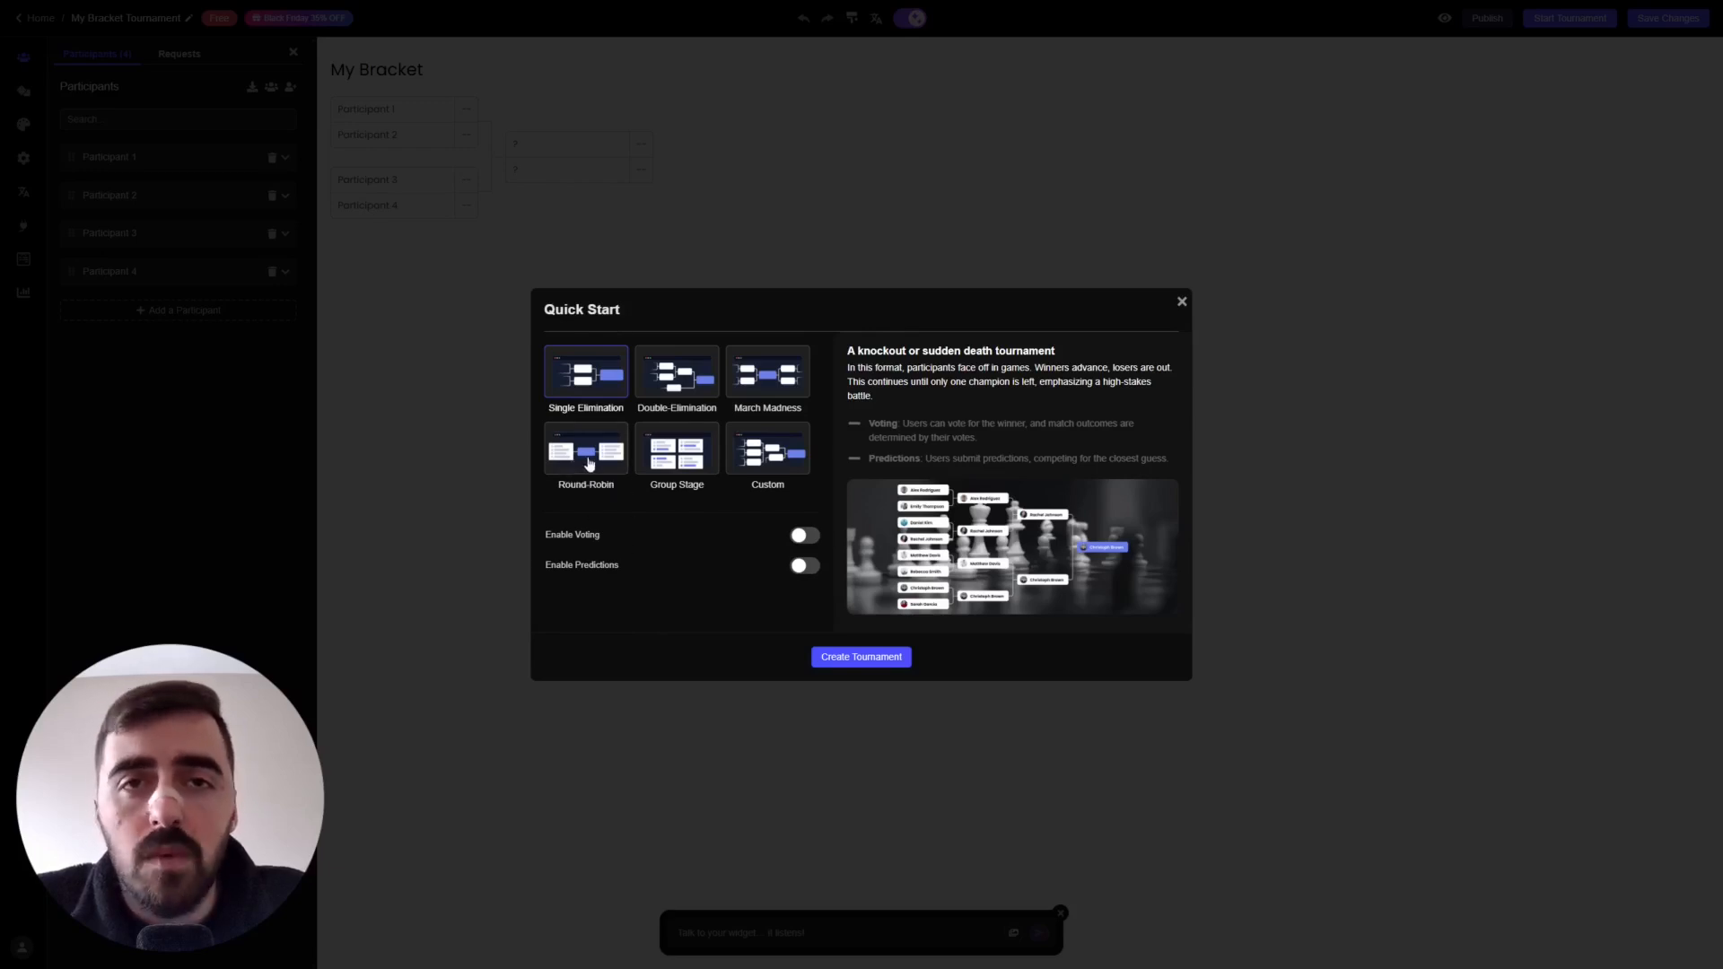
- Preview the Quick Start formats and choose Single Elimination
click(673, 374)
click(752, 372)
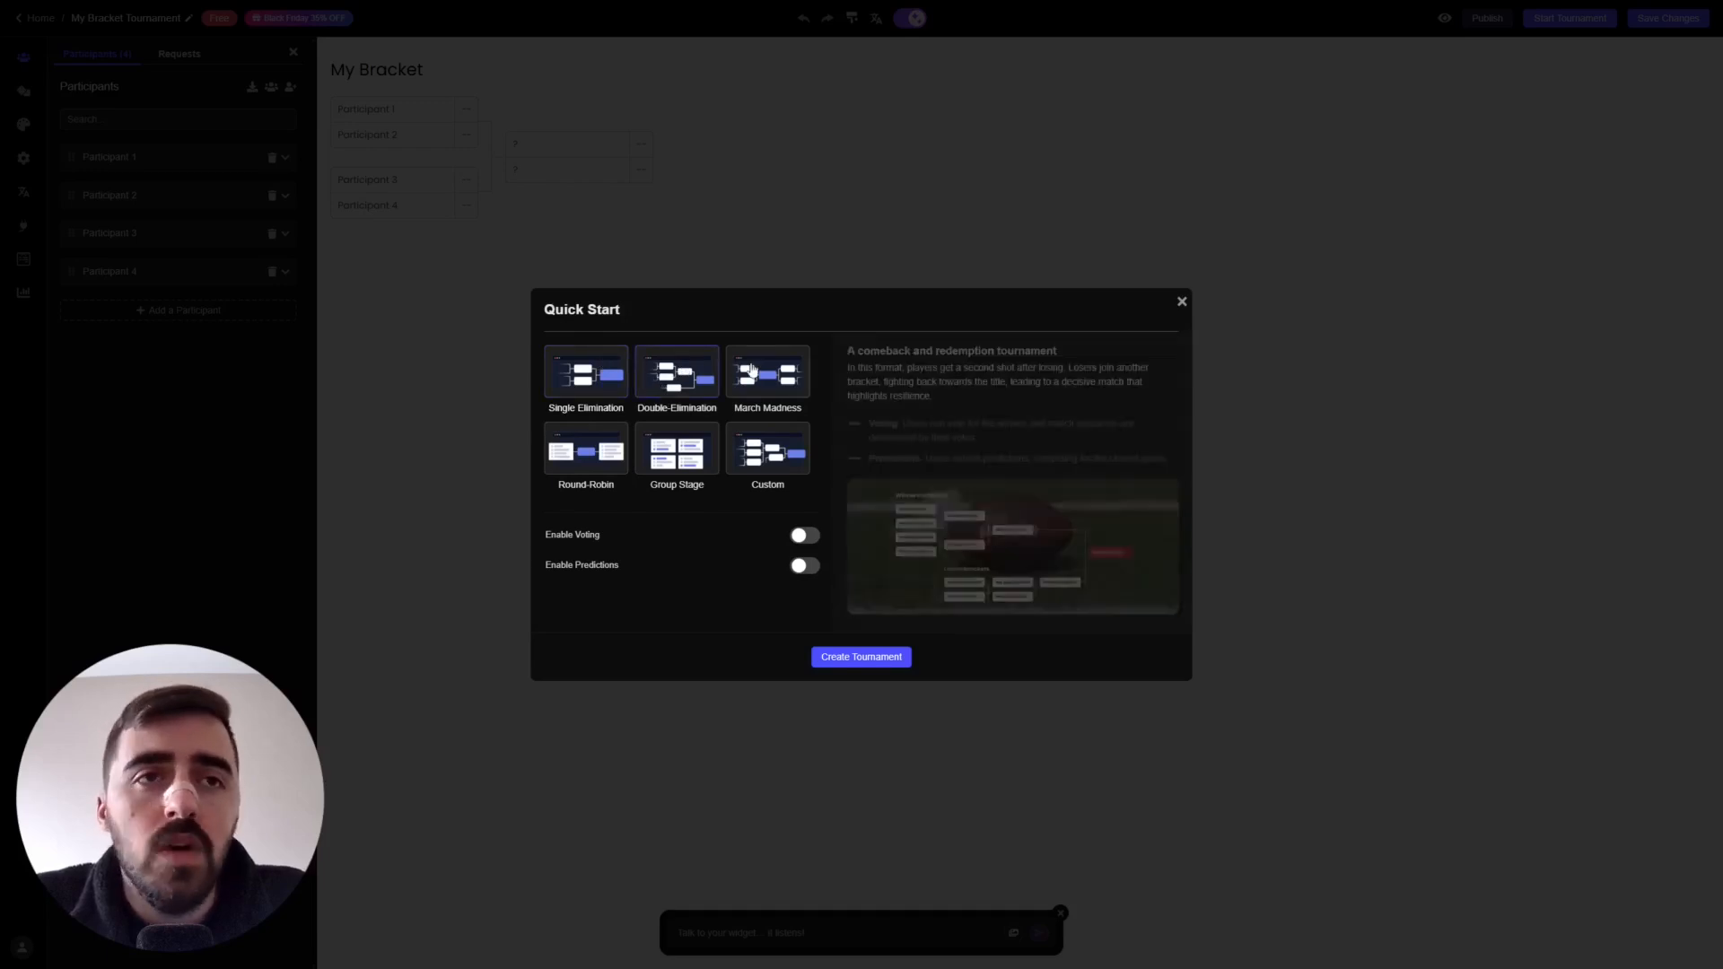
click(615, 441)
click(696, 453)
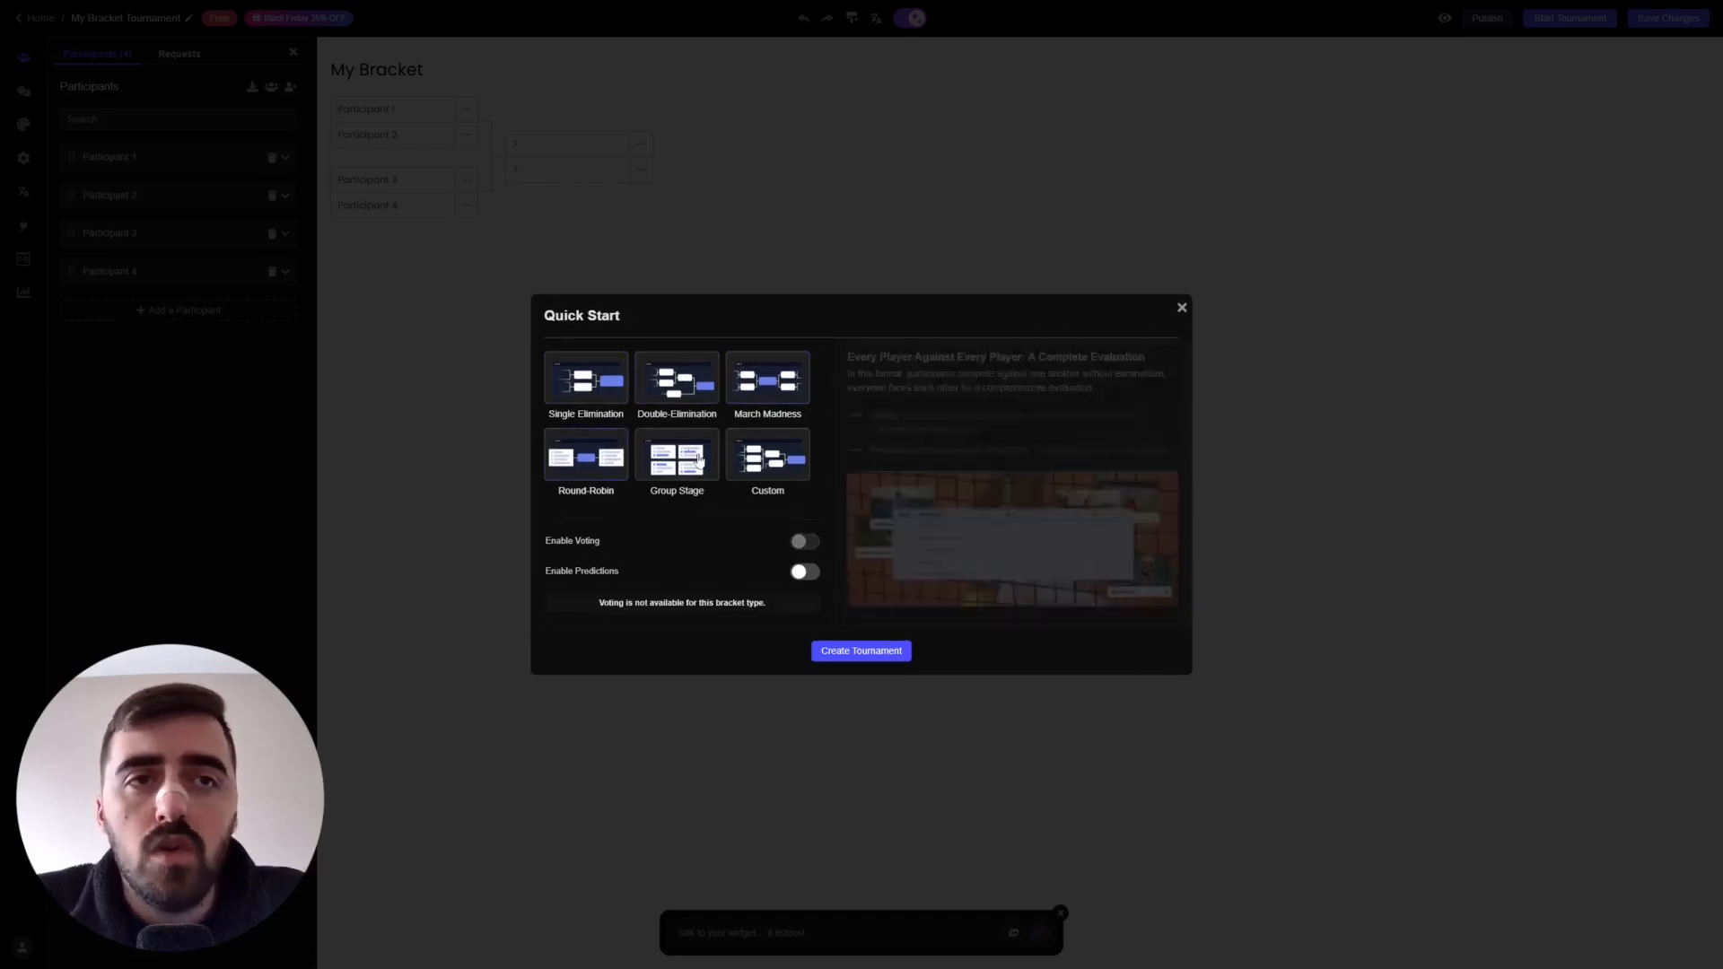
click(774, 460)
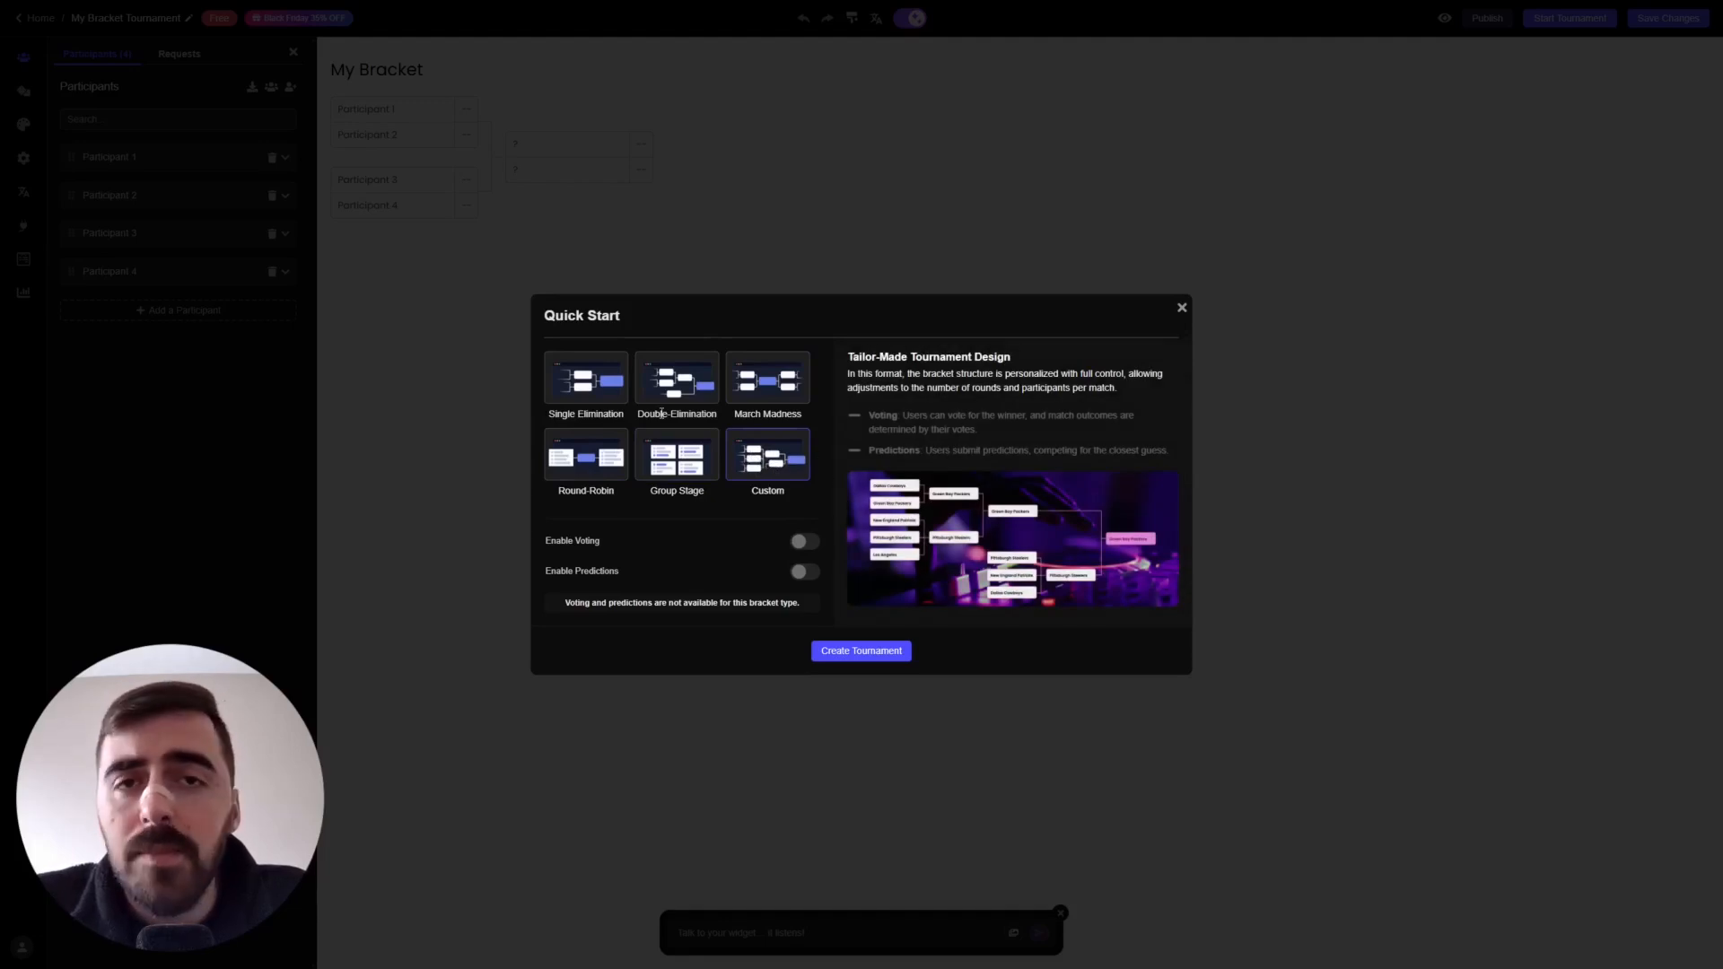
click(588, 391)
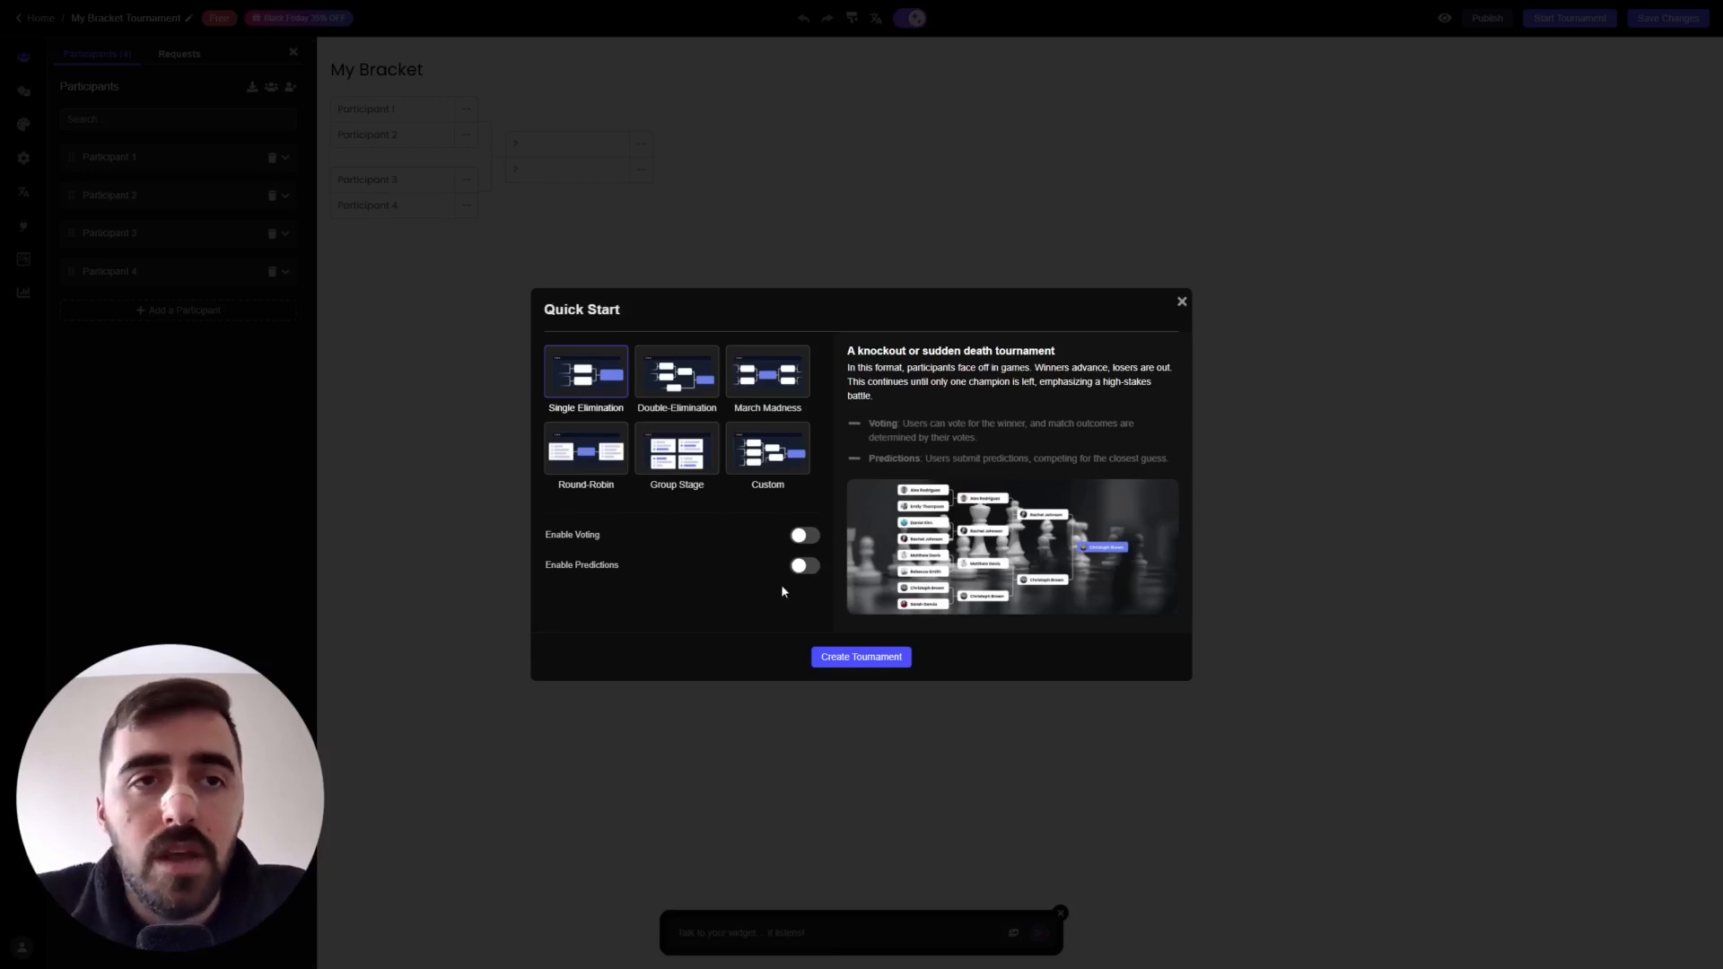
- Leave voting and predictions switched off and create the tournament
click(808, 536)
click(805, 565)
click(808, 536)
click(805, 564)
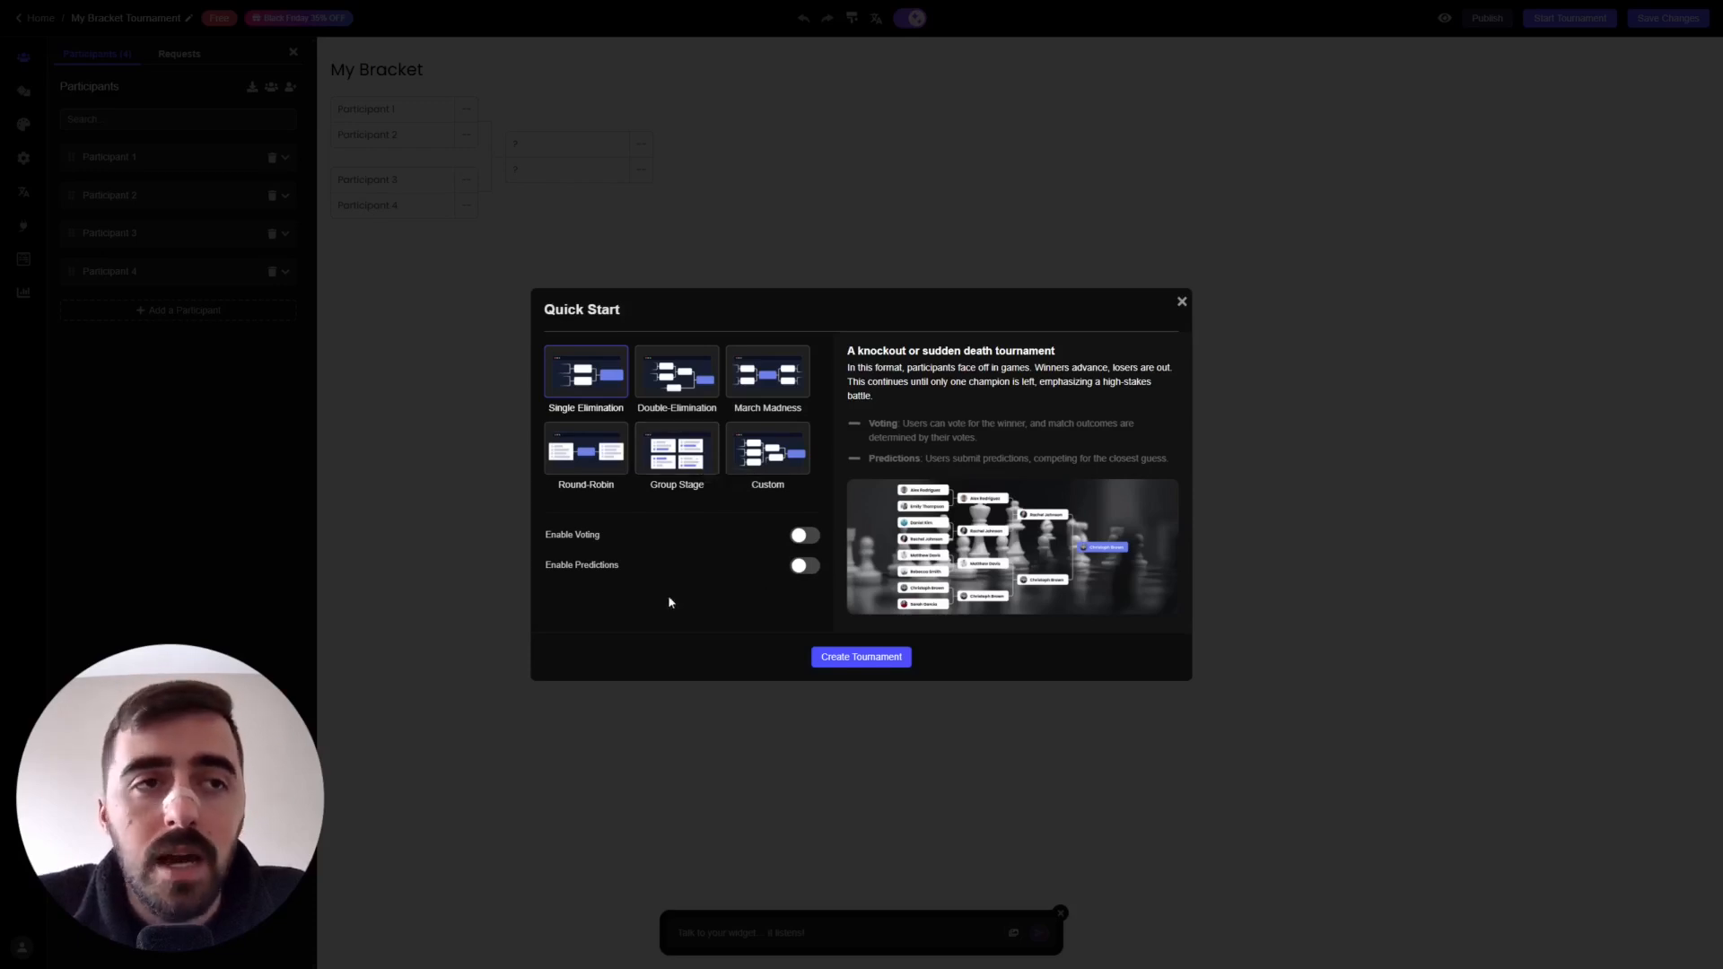
click(849, 660)
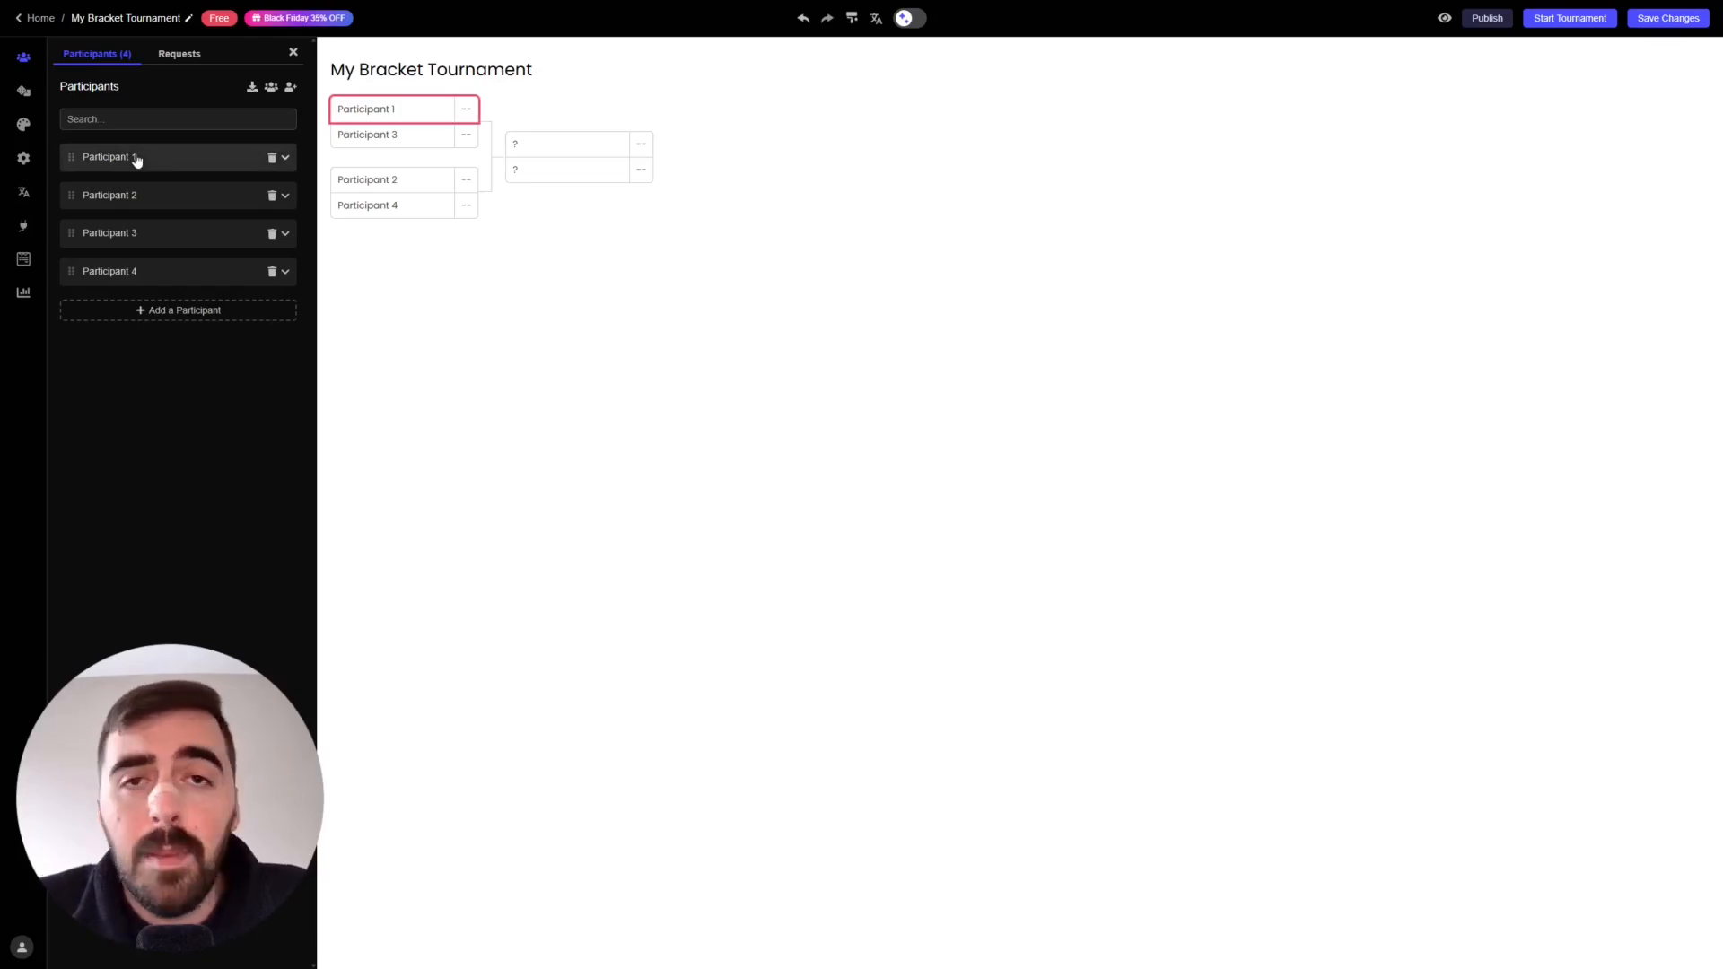
- Add Participants 5 through 8, collapsing each new participant's row
click(181, 310)
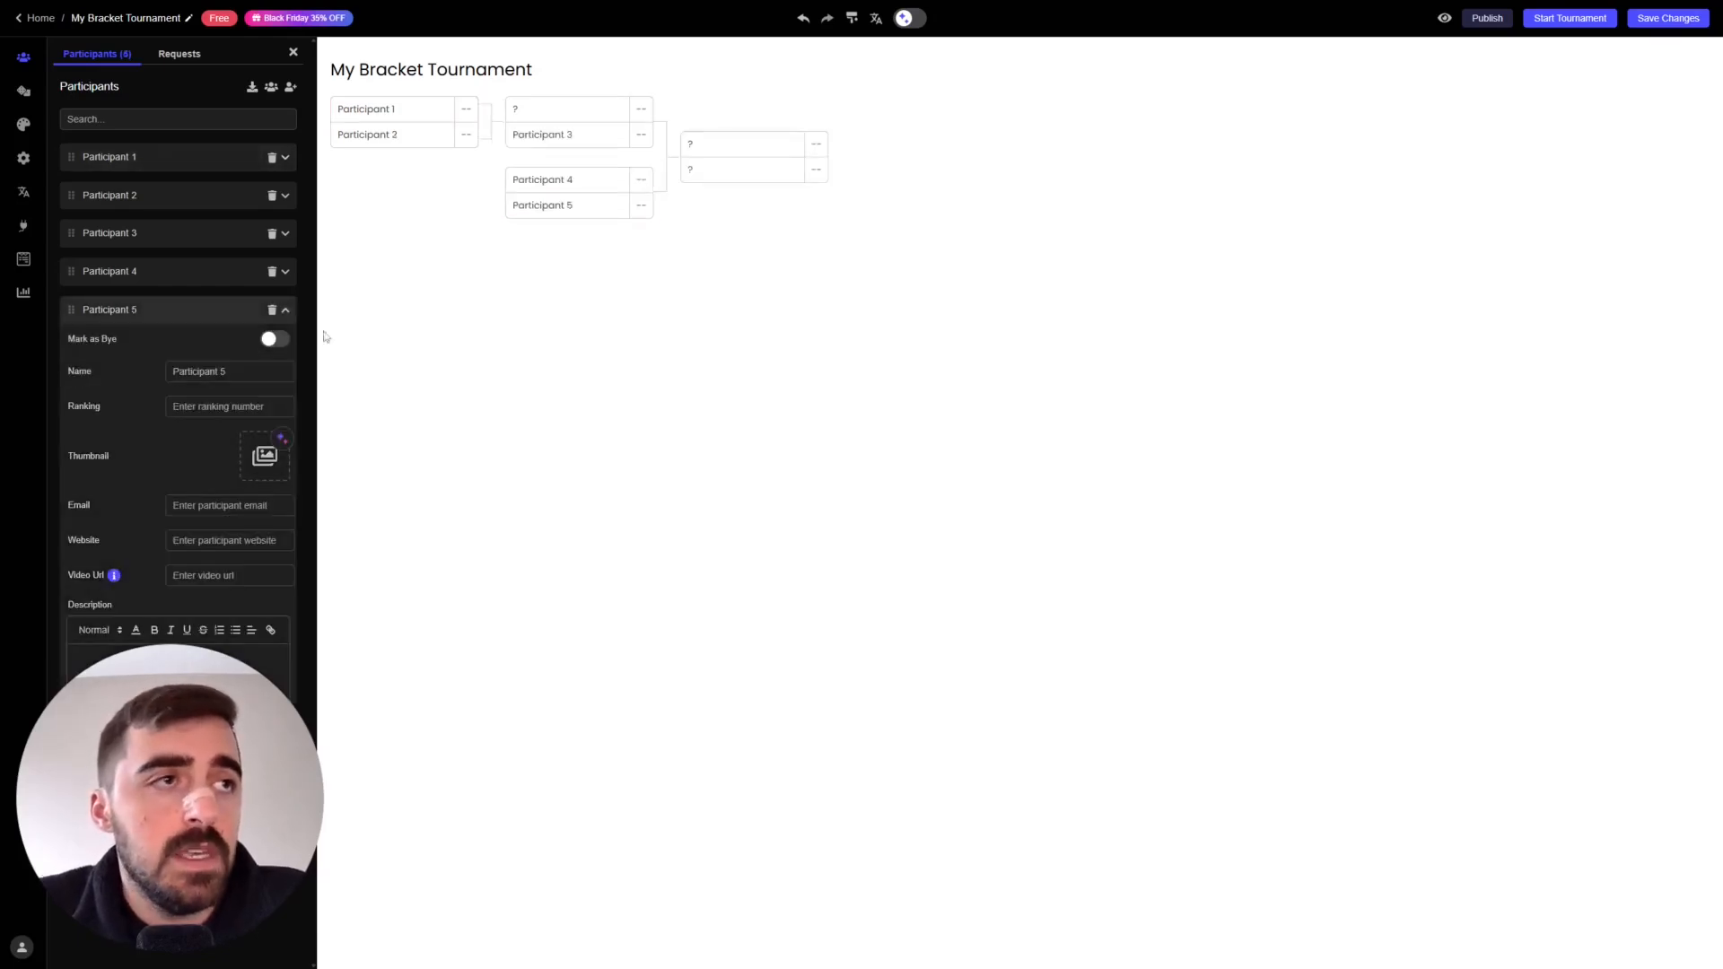
click(289, 311)
click(199, 347)
click(287, 349)
click(193, 388)
click(285, 386)
click(200, 423)
click(285, 423)
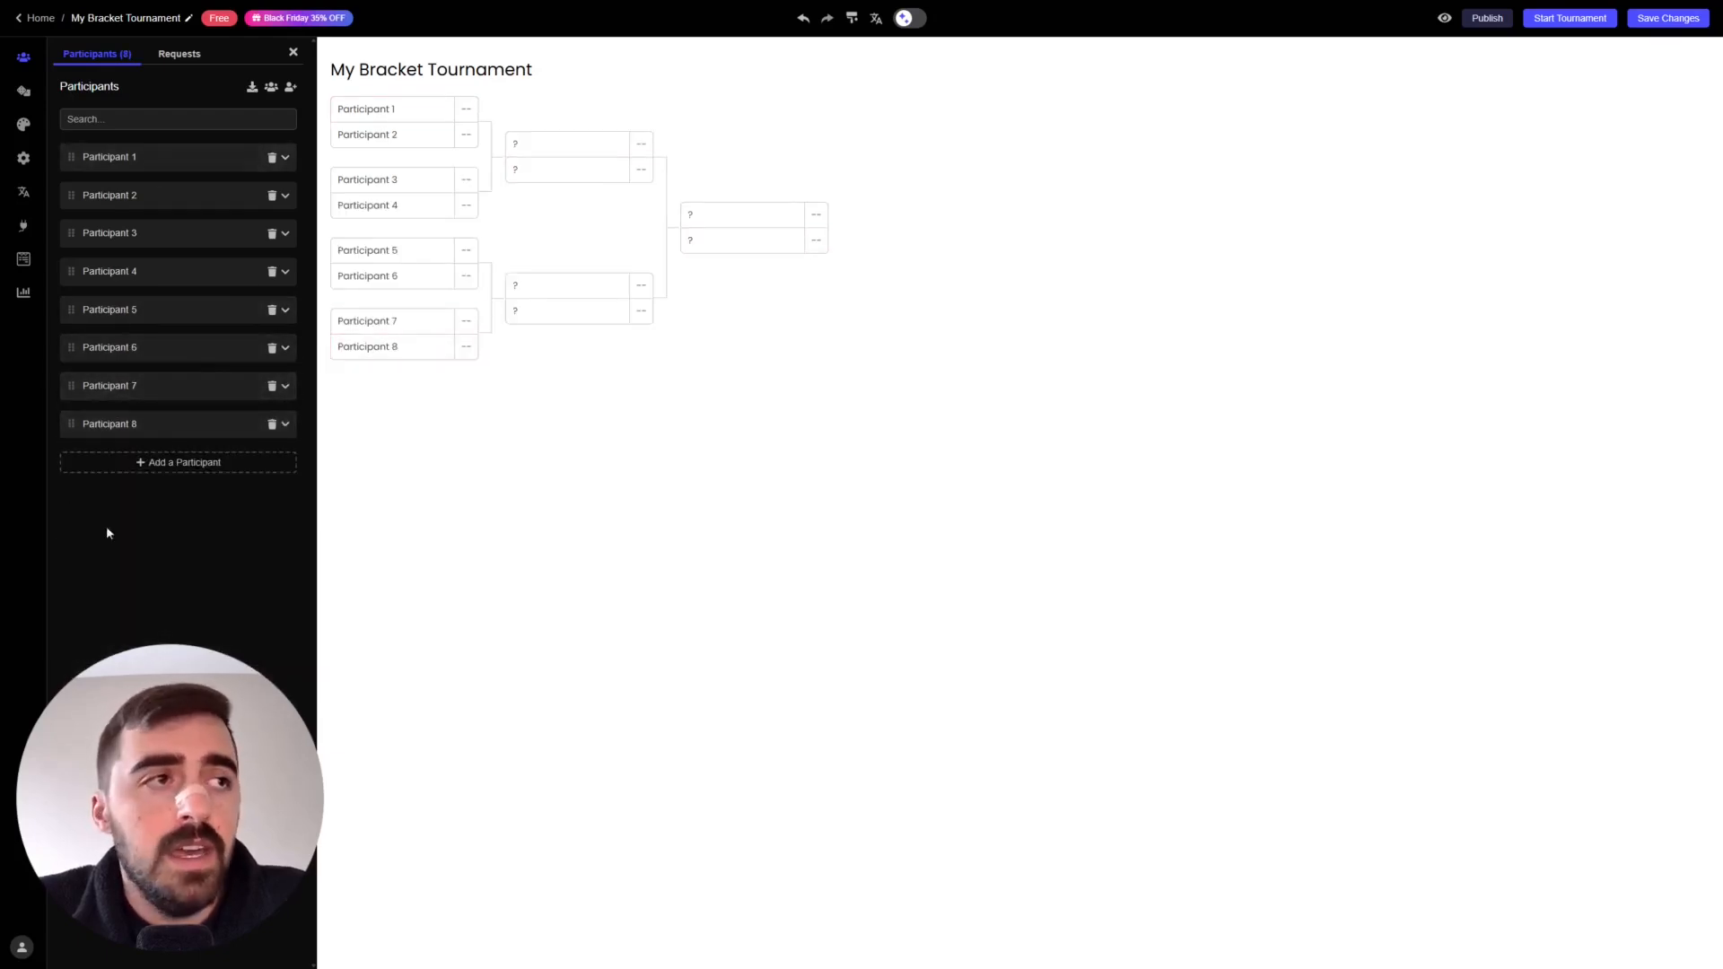
- Dismiss the bulk import without adding anyone, then expand Participant 1's details for editing
click(271, 89)
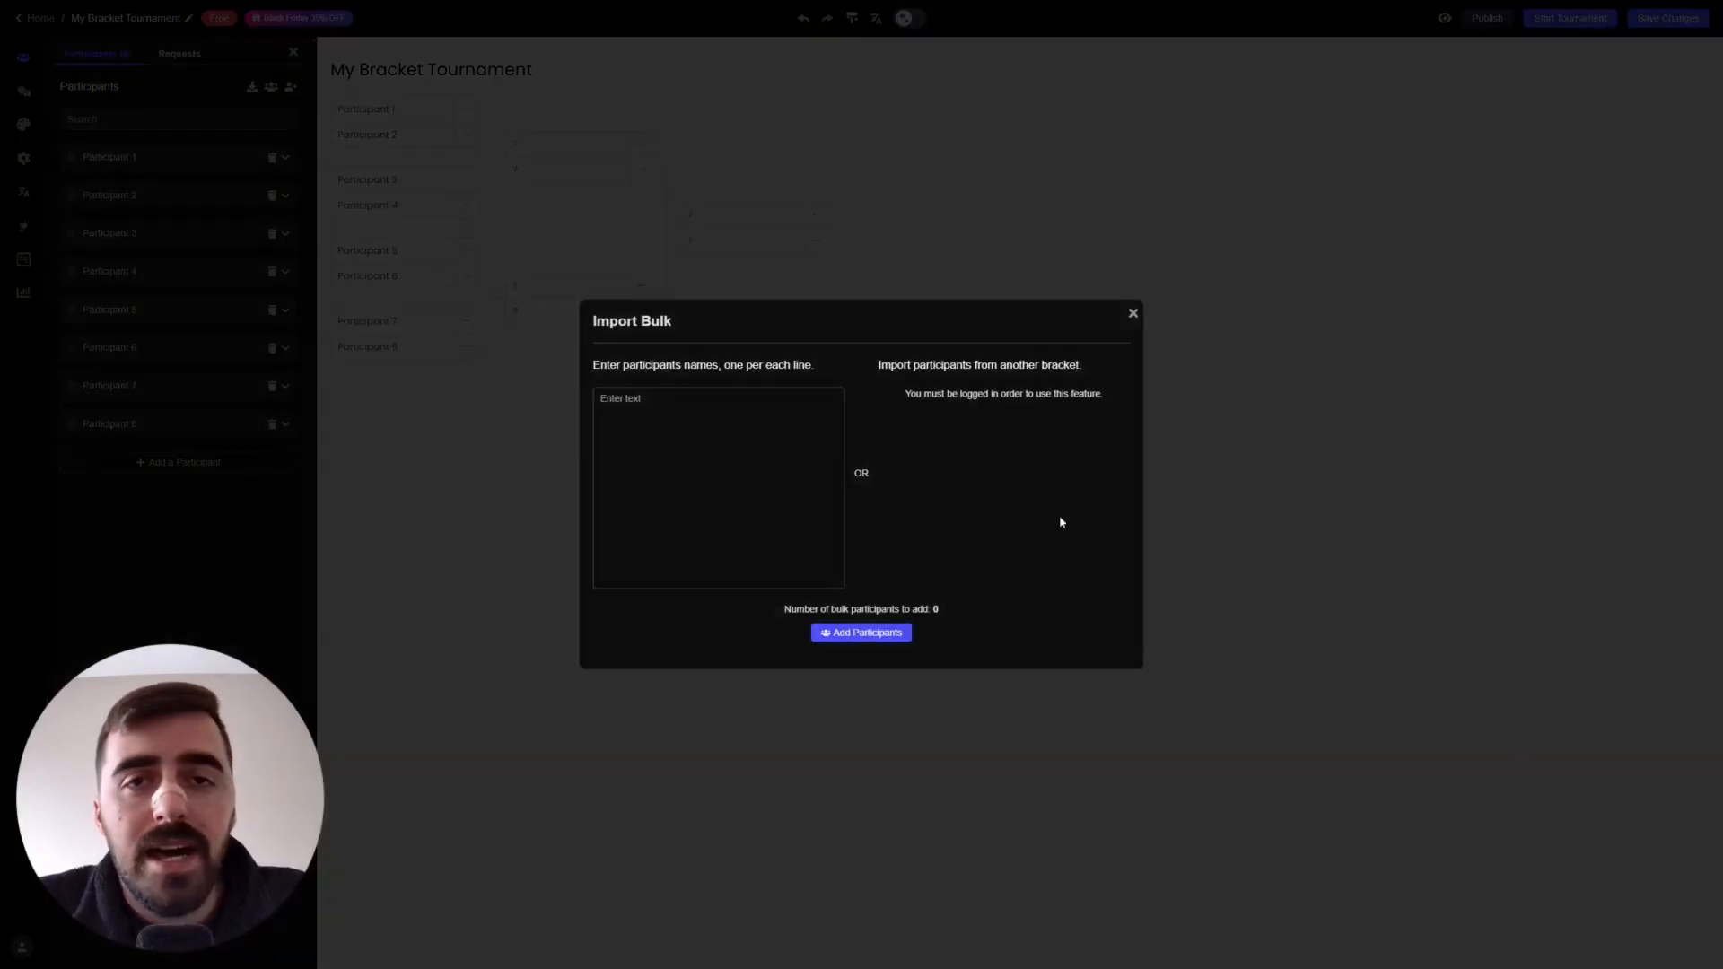
click(1132, 313)
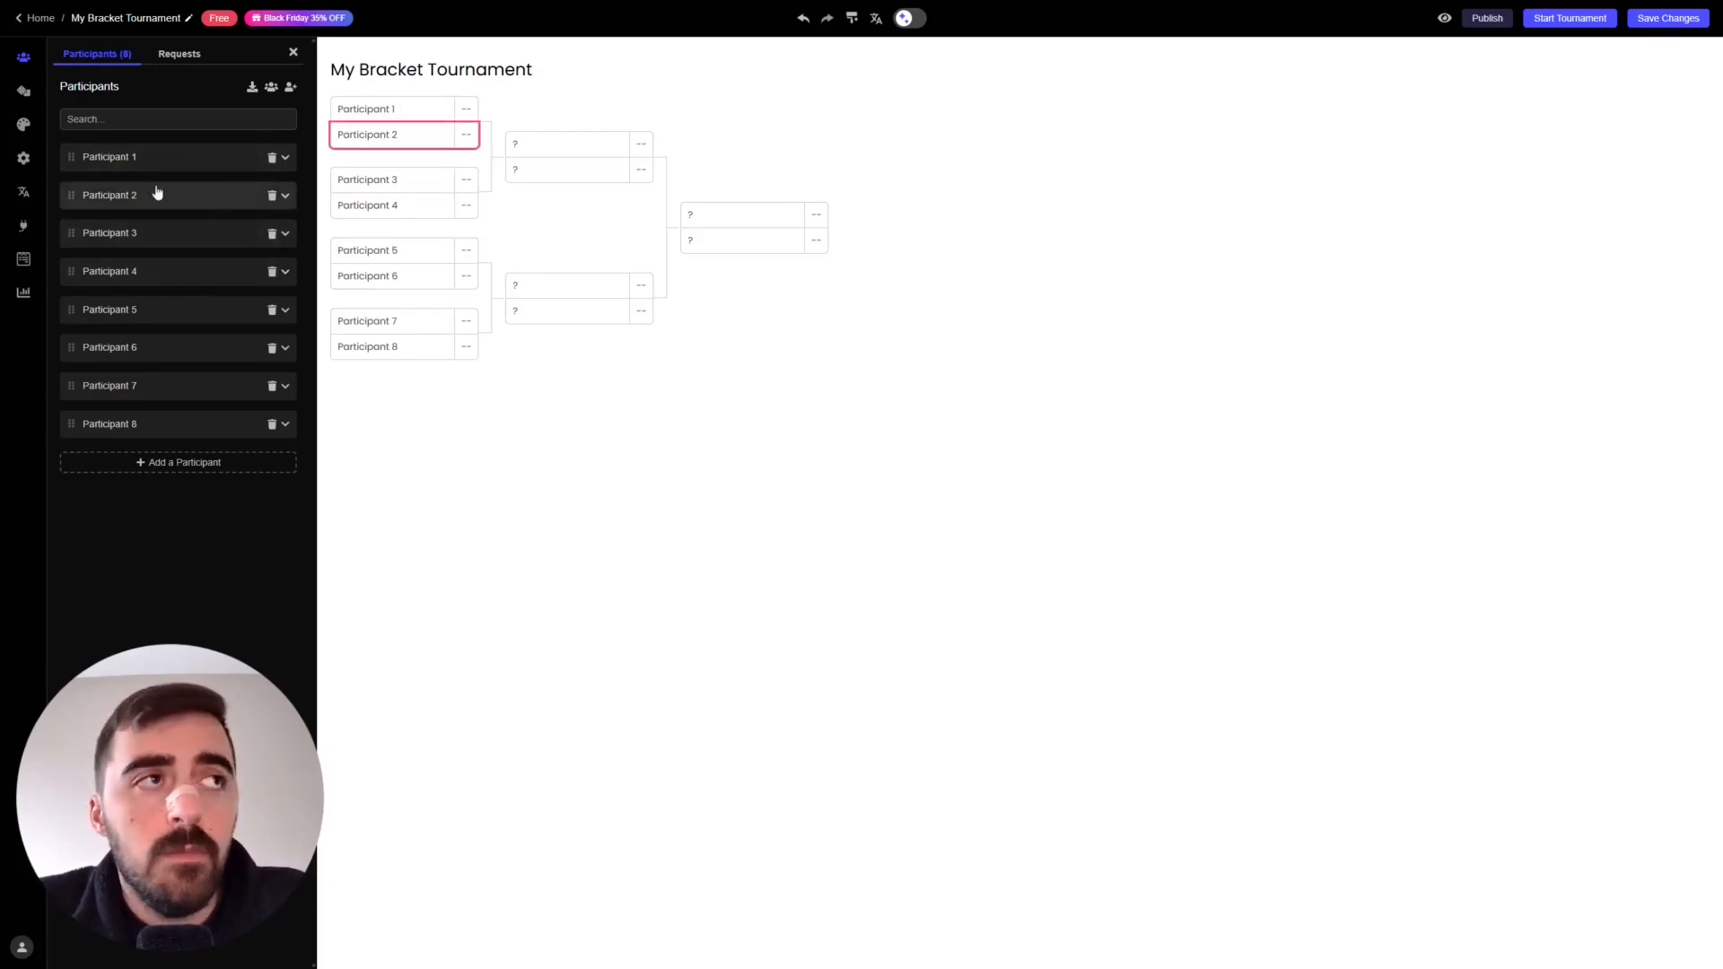
click(286, 162)
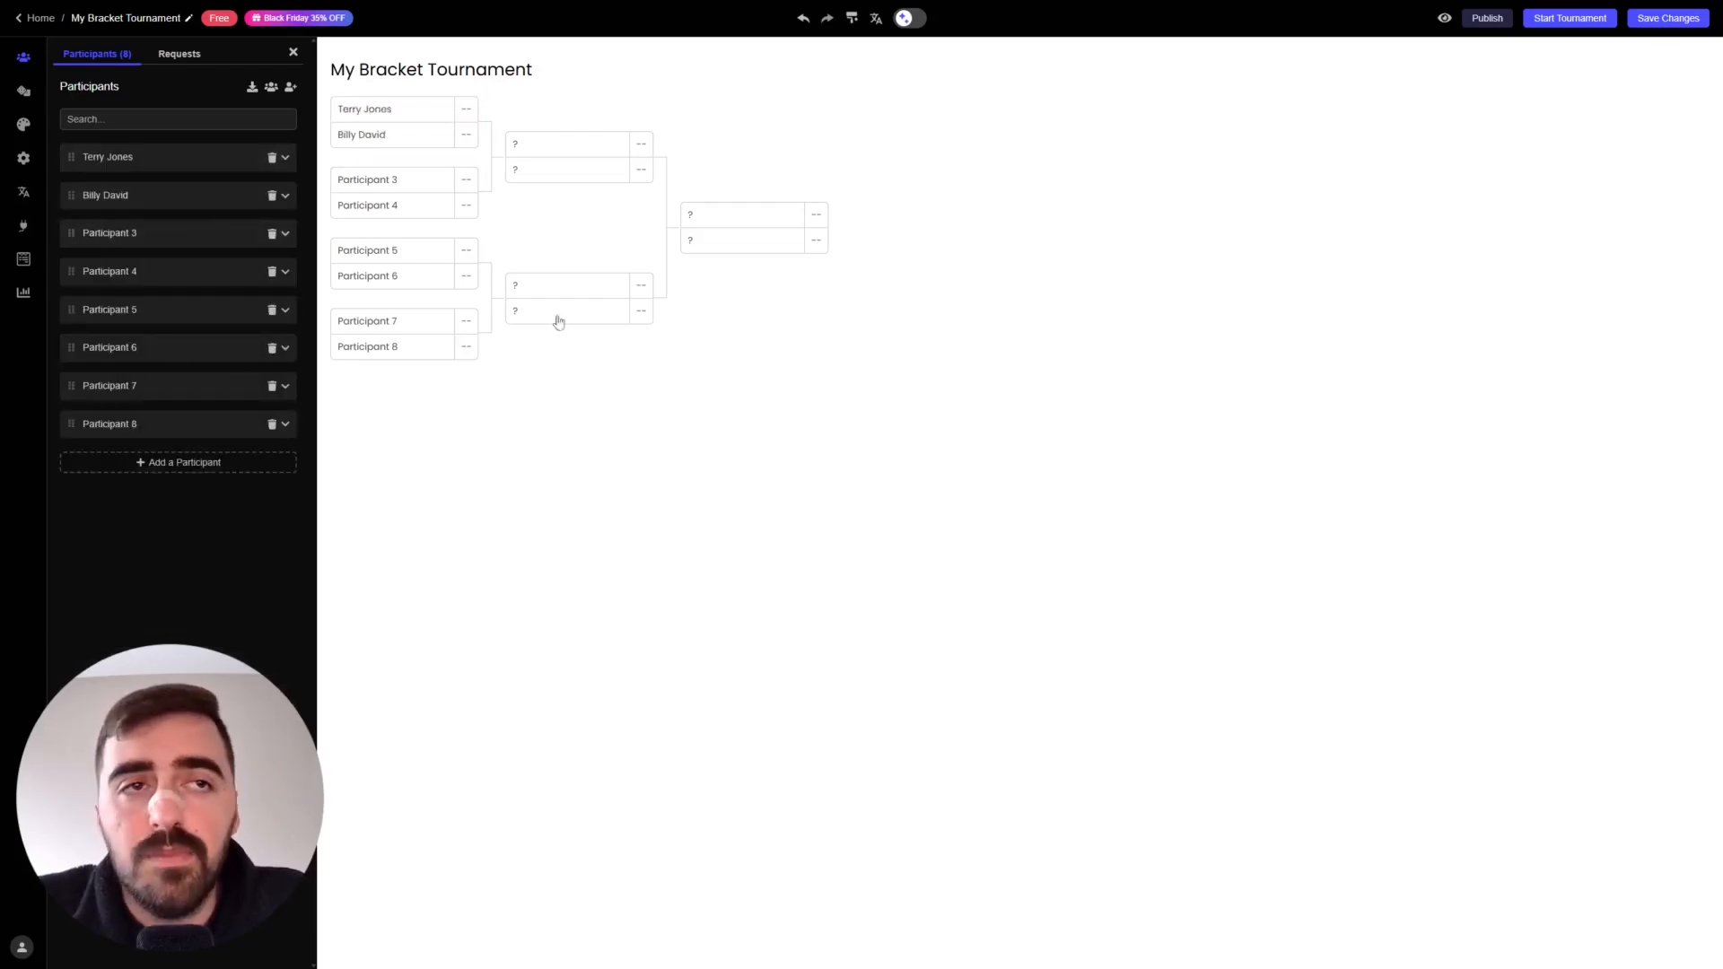
- Apply the green skin and change Scores Size from 35 to 60
click(23, 124)
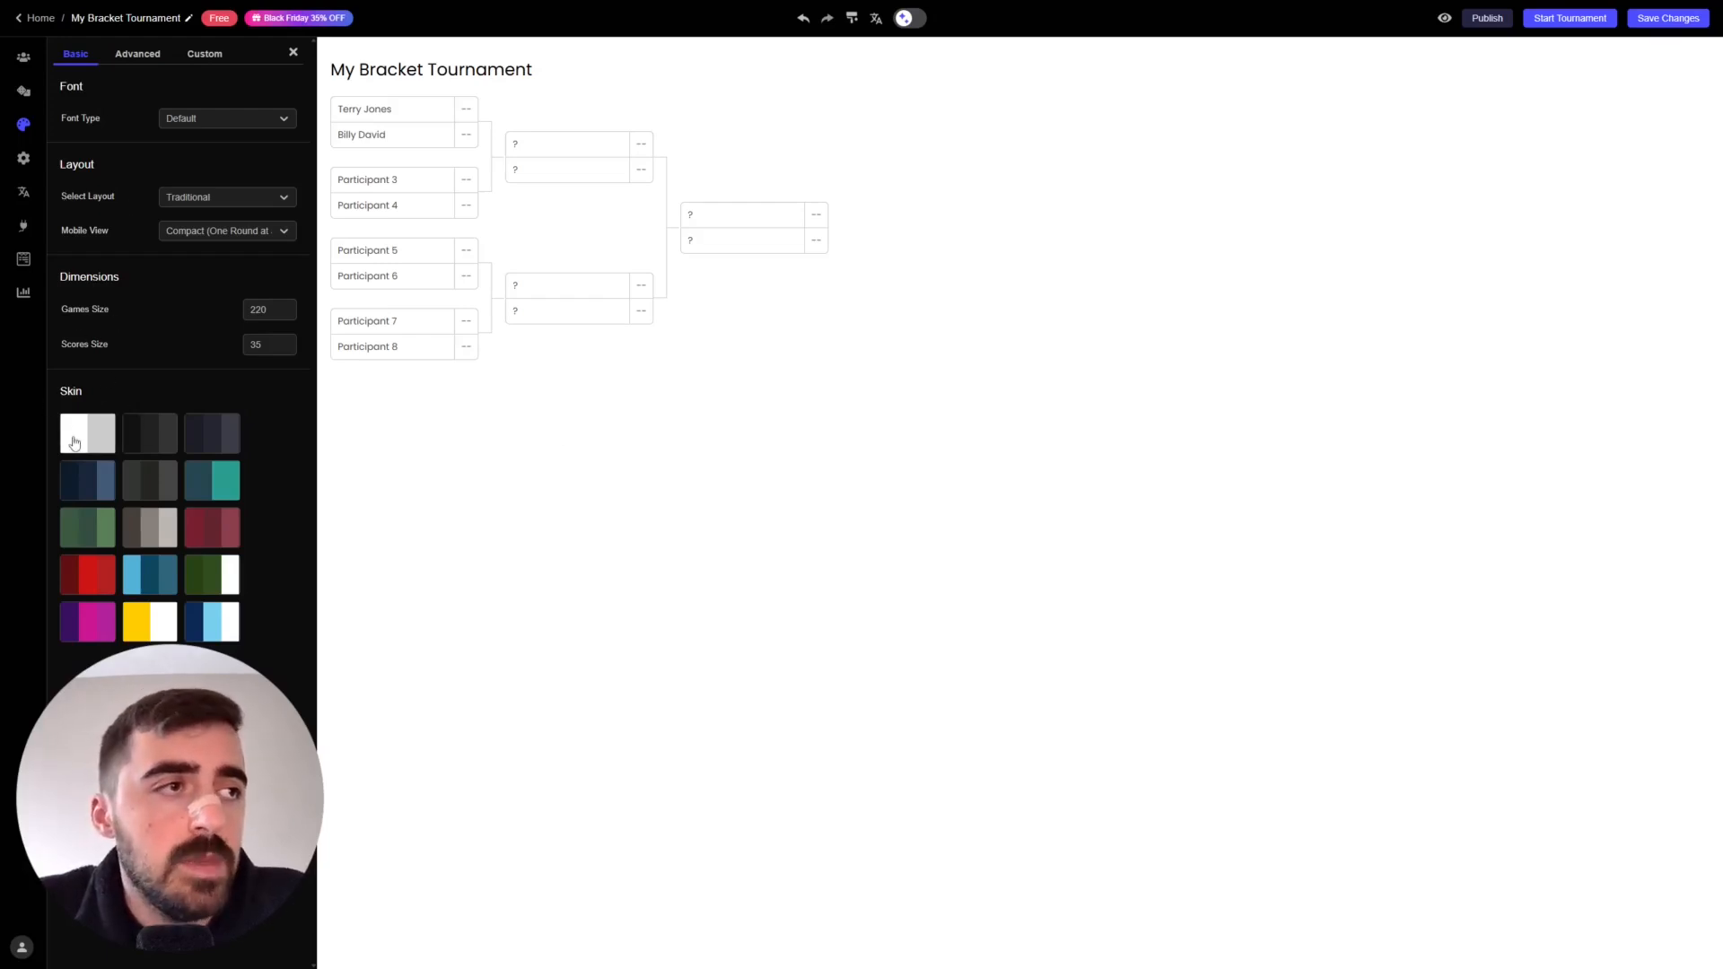
click(91, 542)
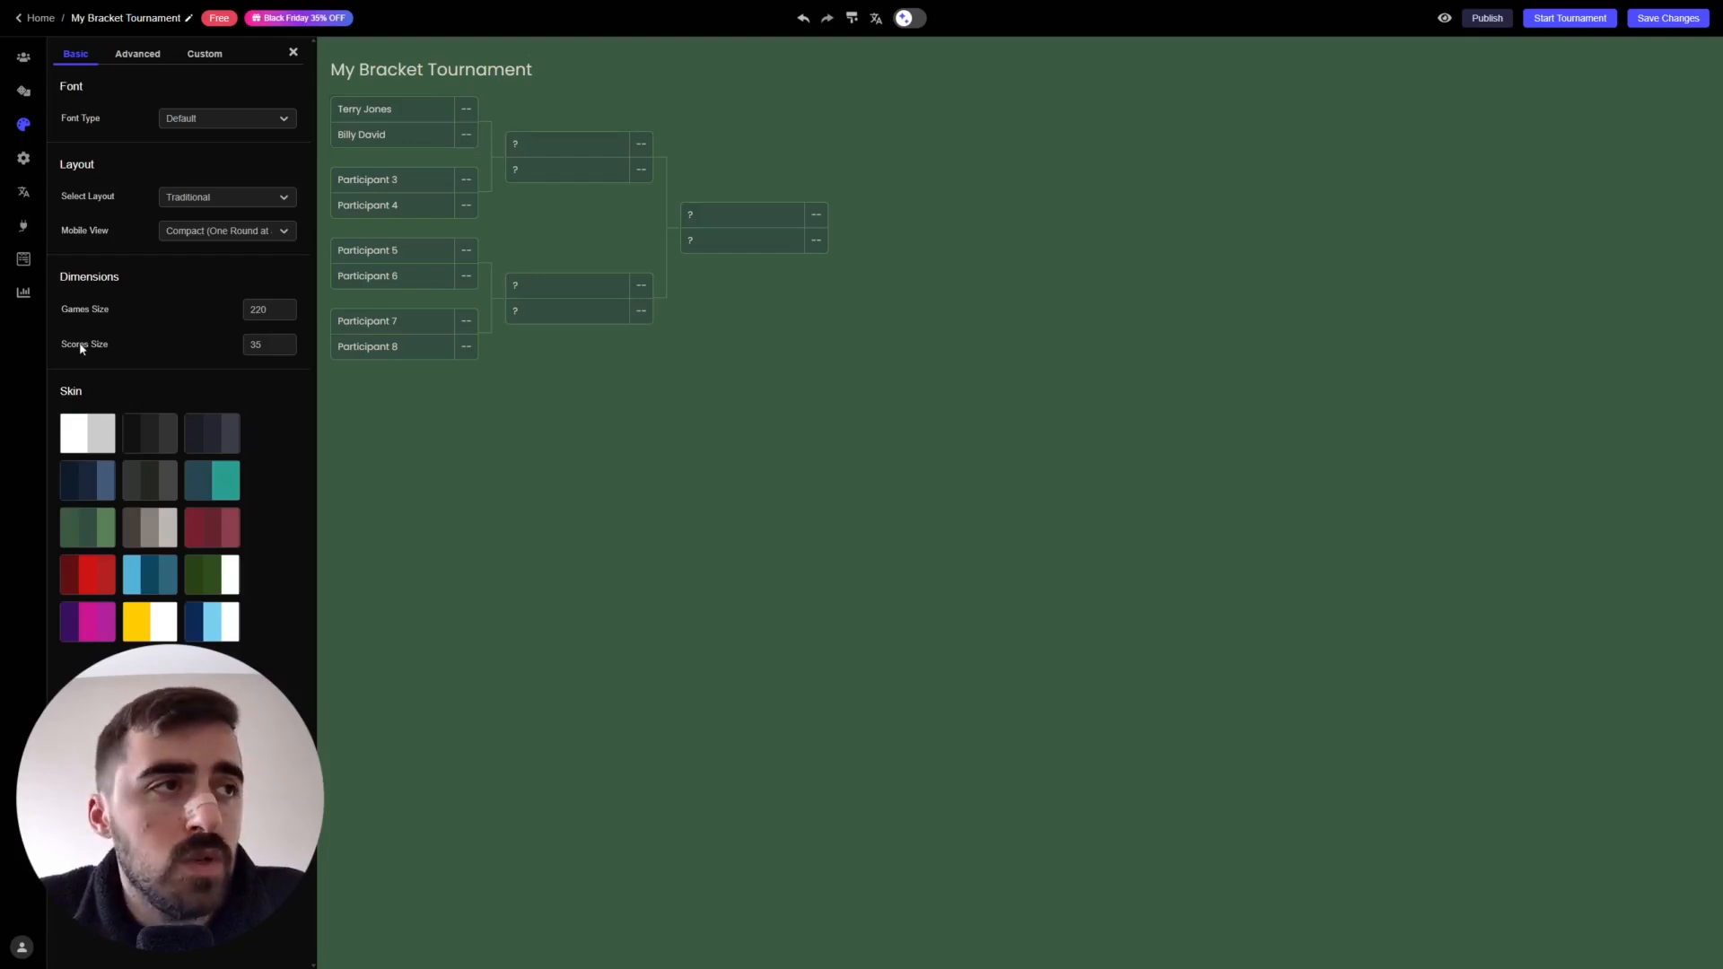
double_click(256, 344)
text(60)
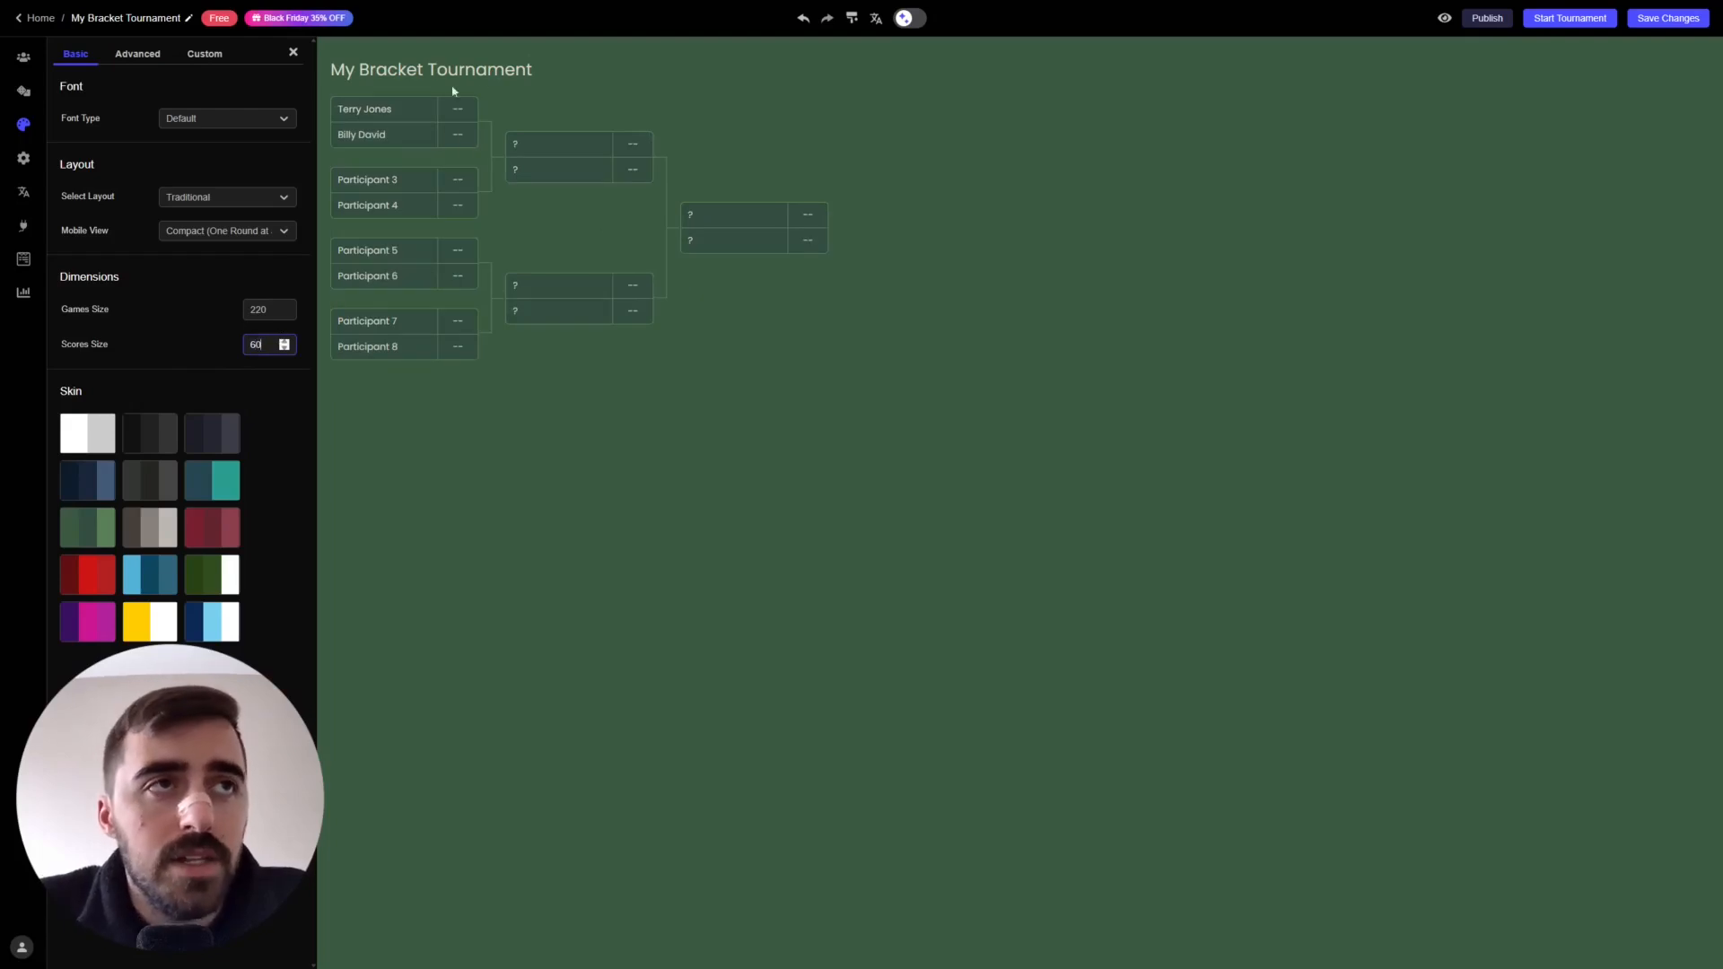
click(494, 323)
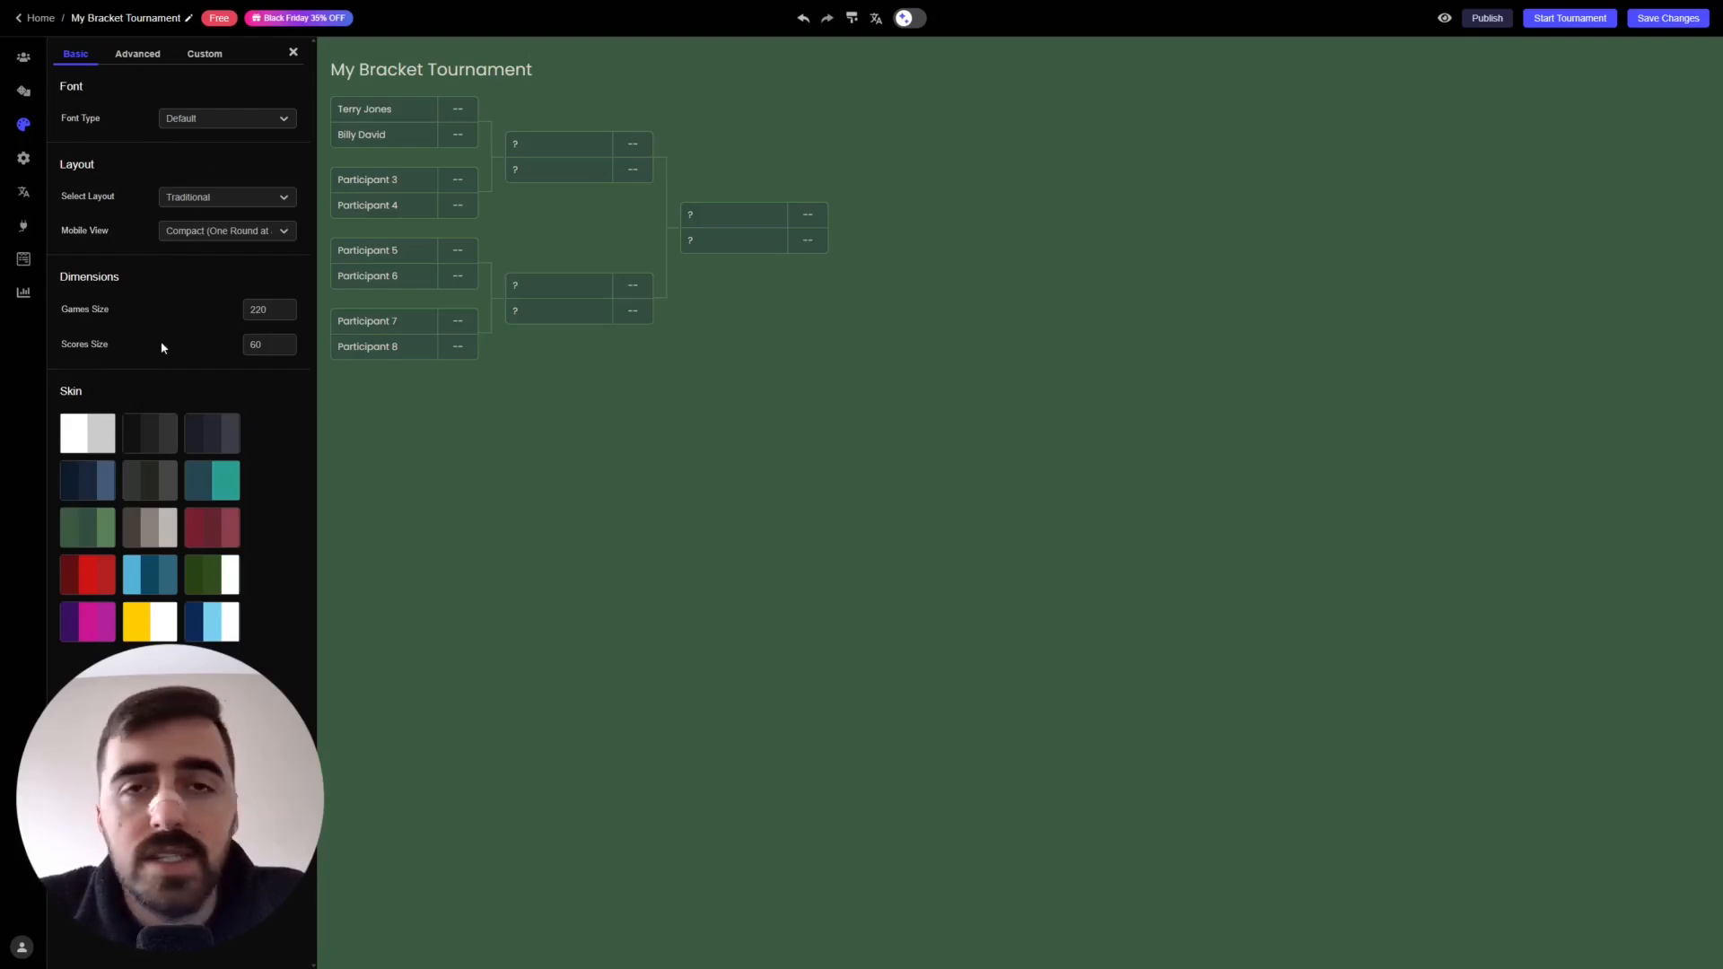
- Set the Participants text colour on the Advanced tab to yellow ffc500
click(143, 54)
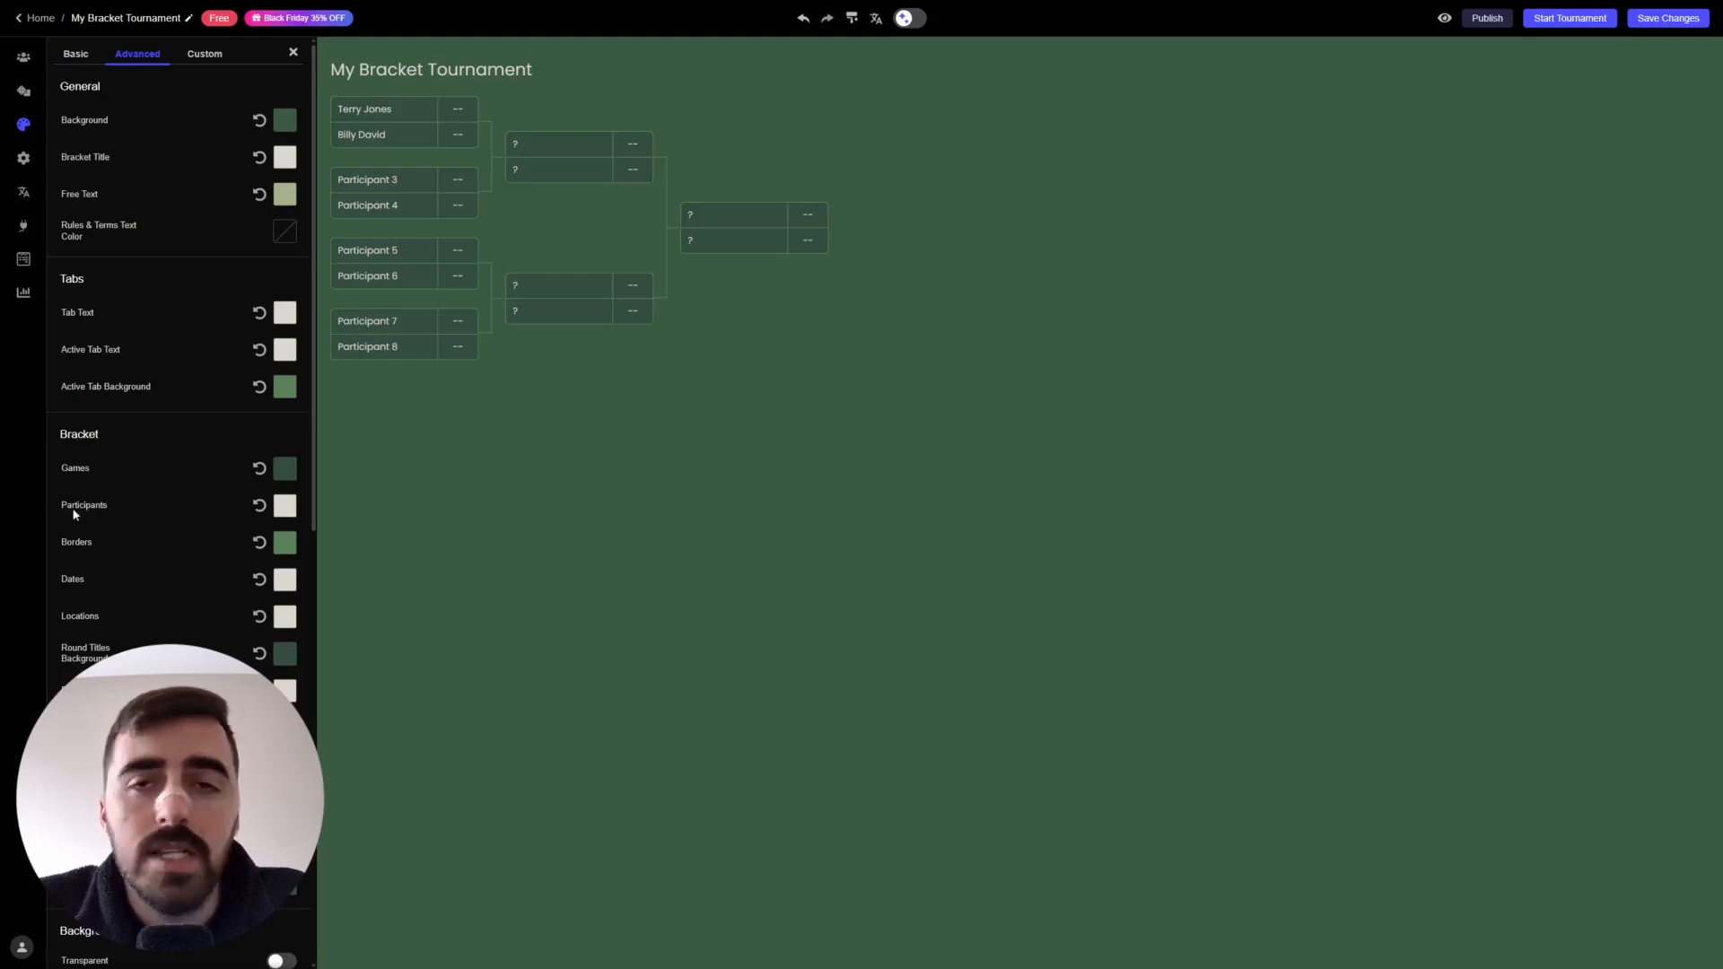
click(286, 508)
drag(253, 417, 257, 400)
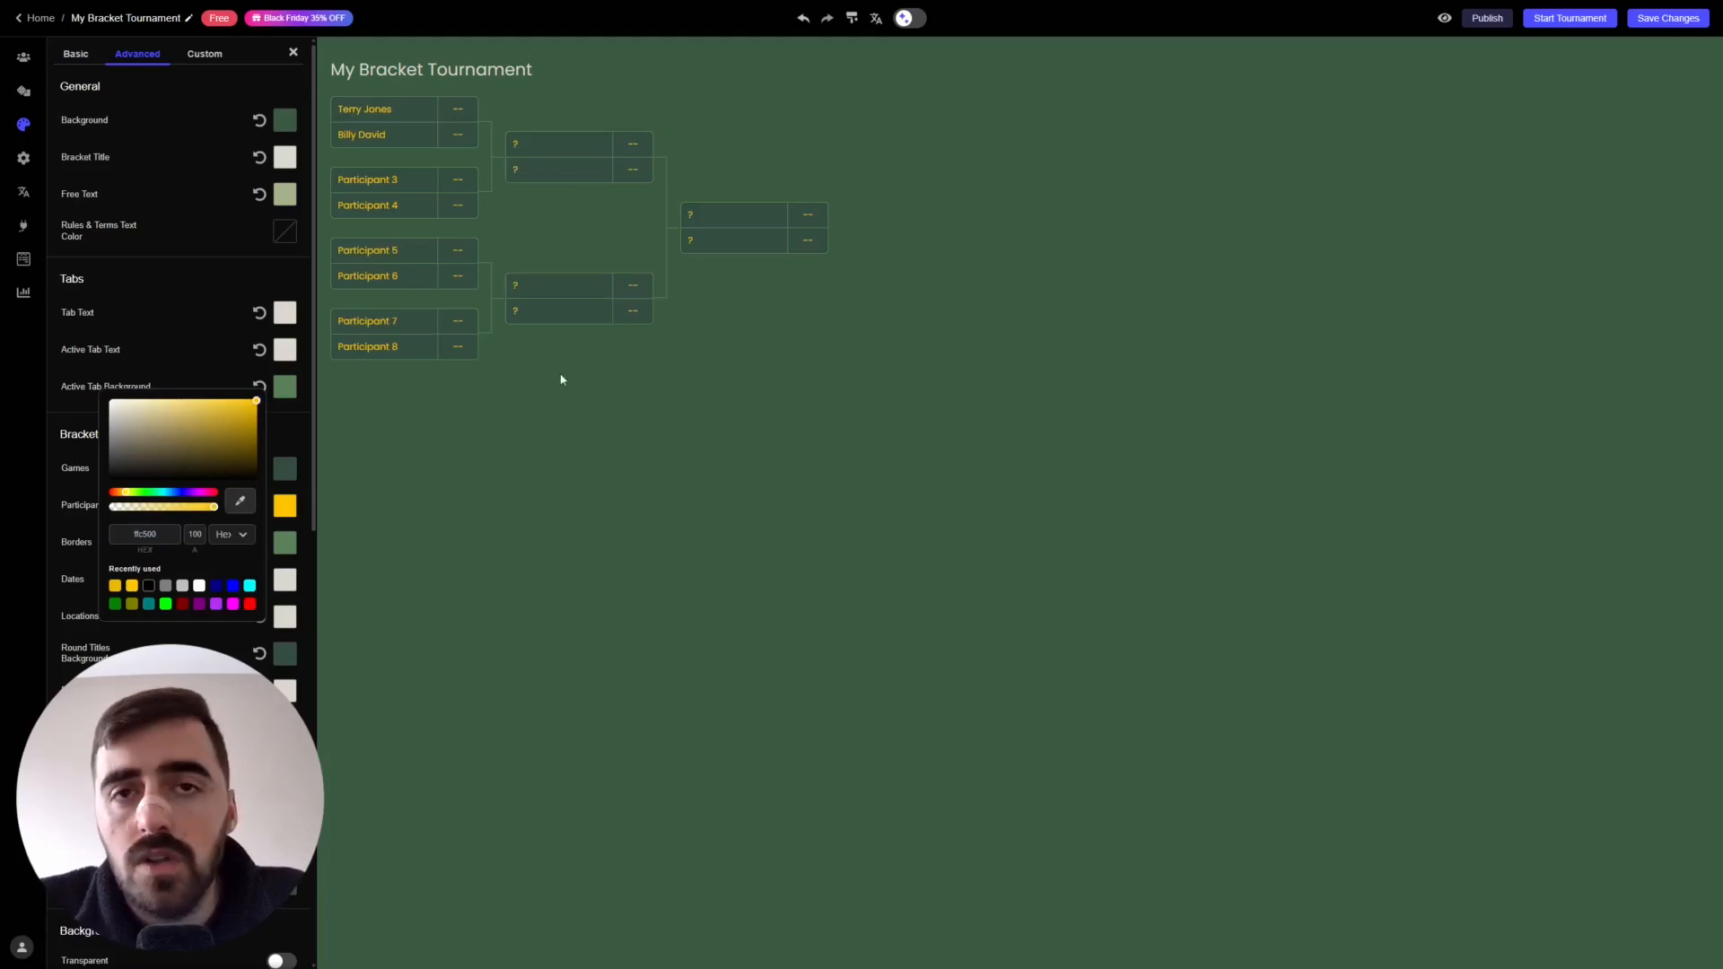
click(566, 472)
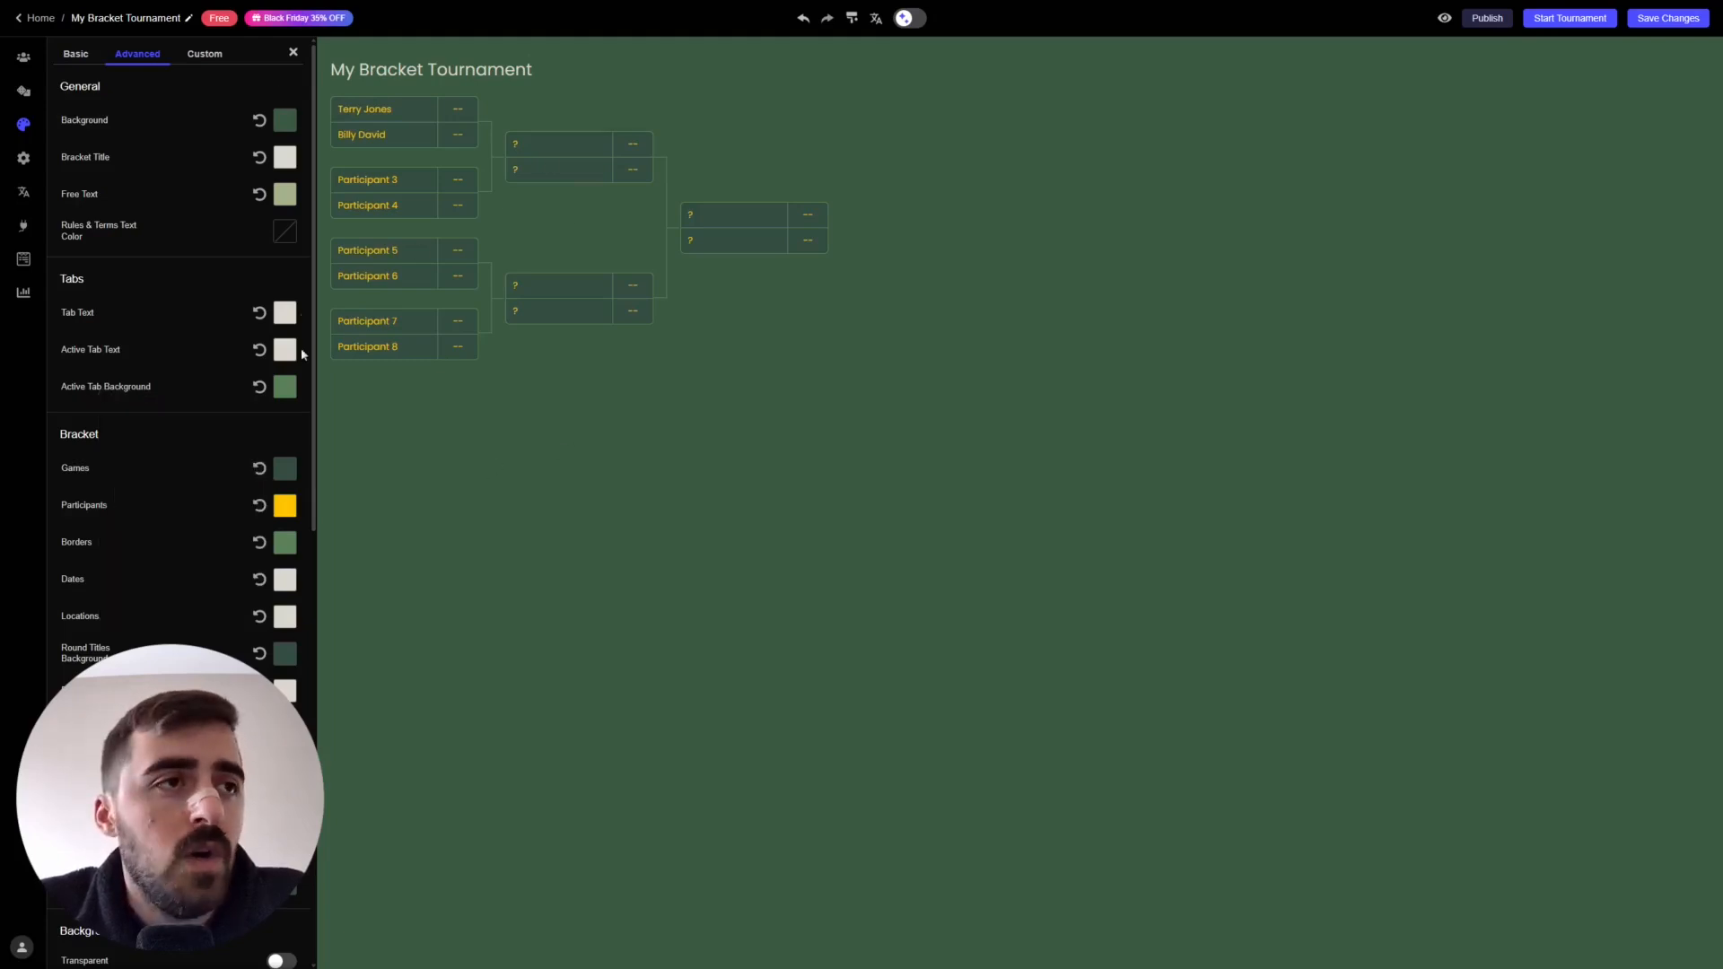
drag(308, 135, 331, 535)
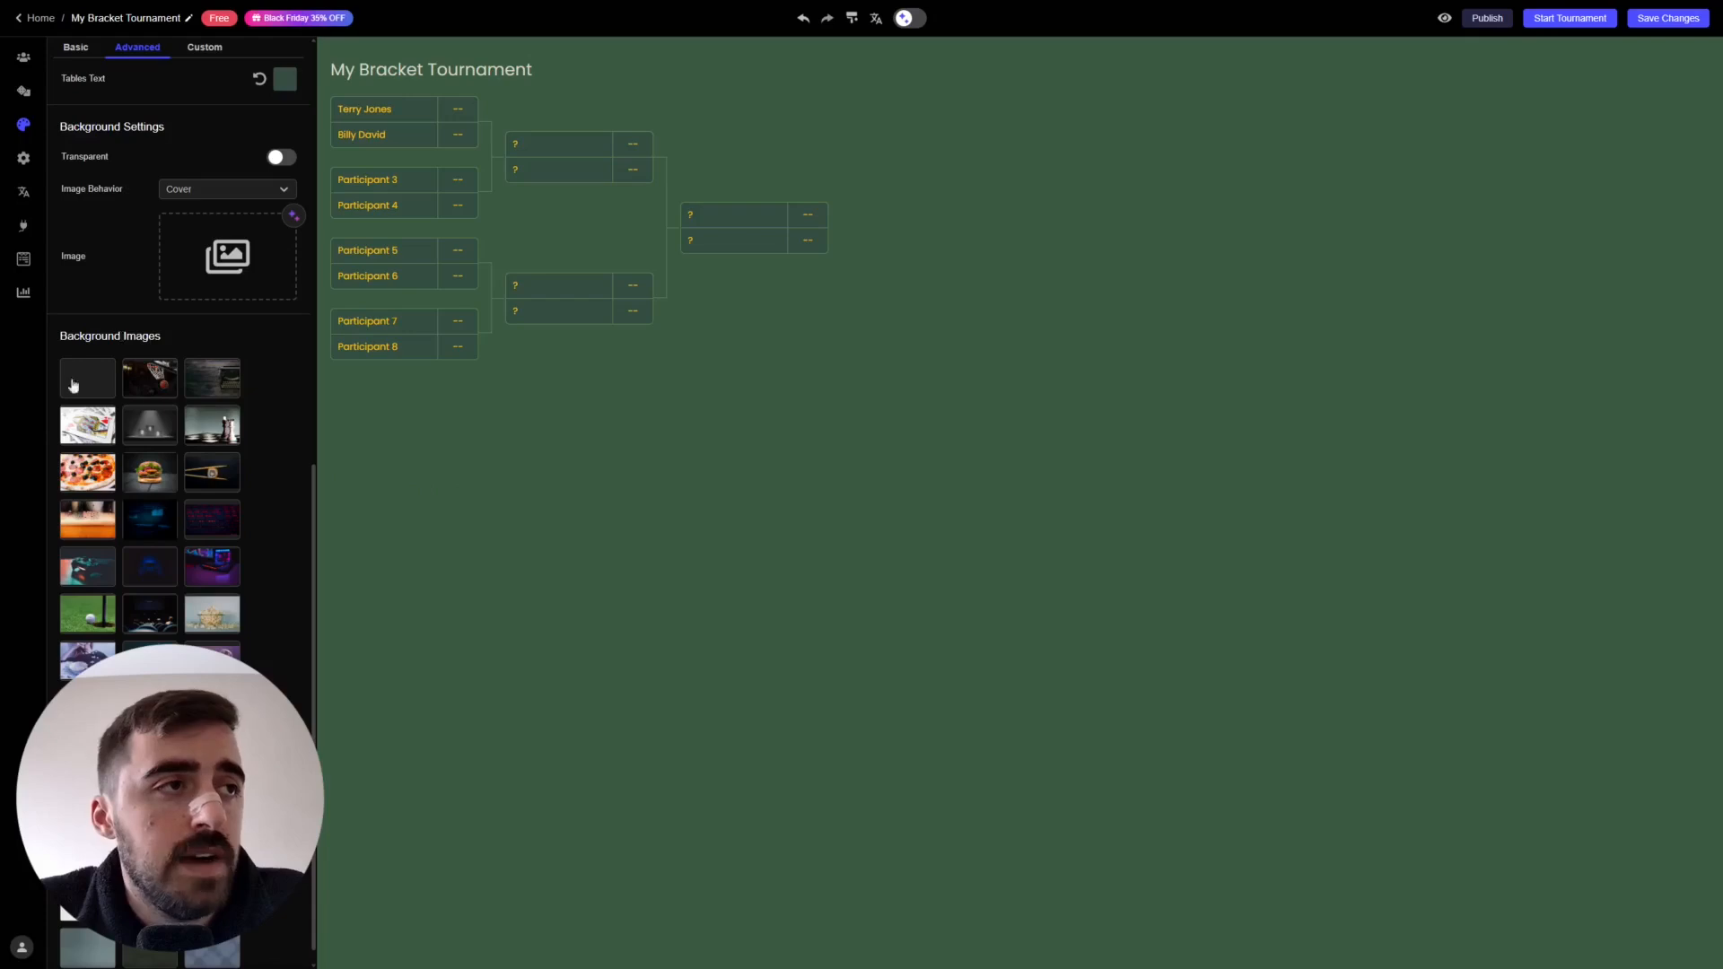
- Try several background images, then settle on the dark green patterned one
drag(316, 509, 316, 523)
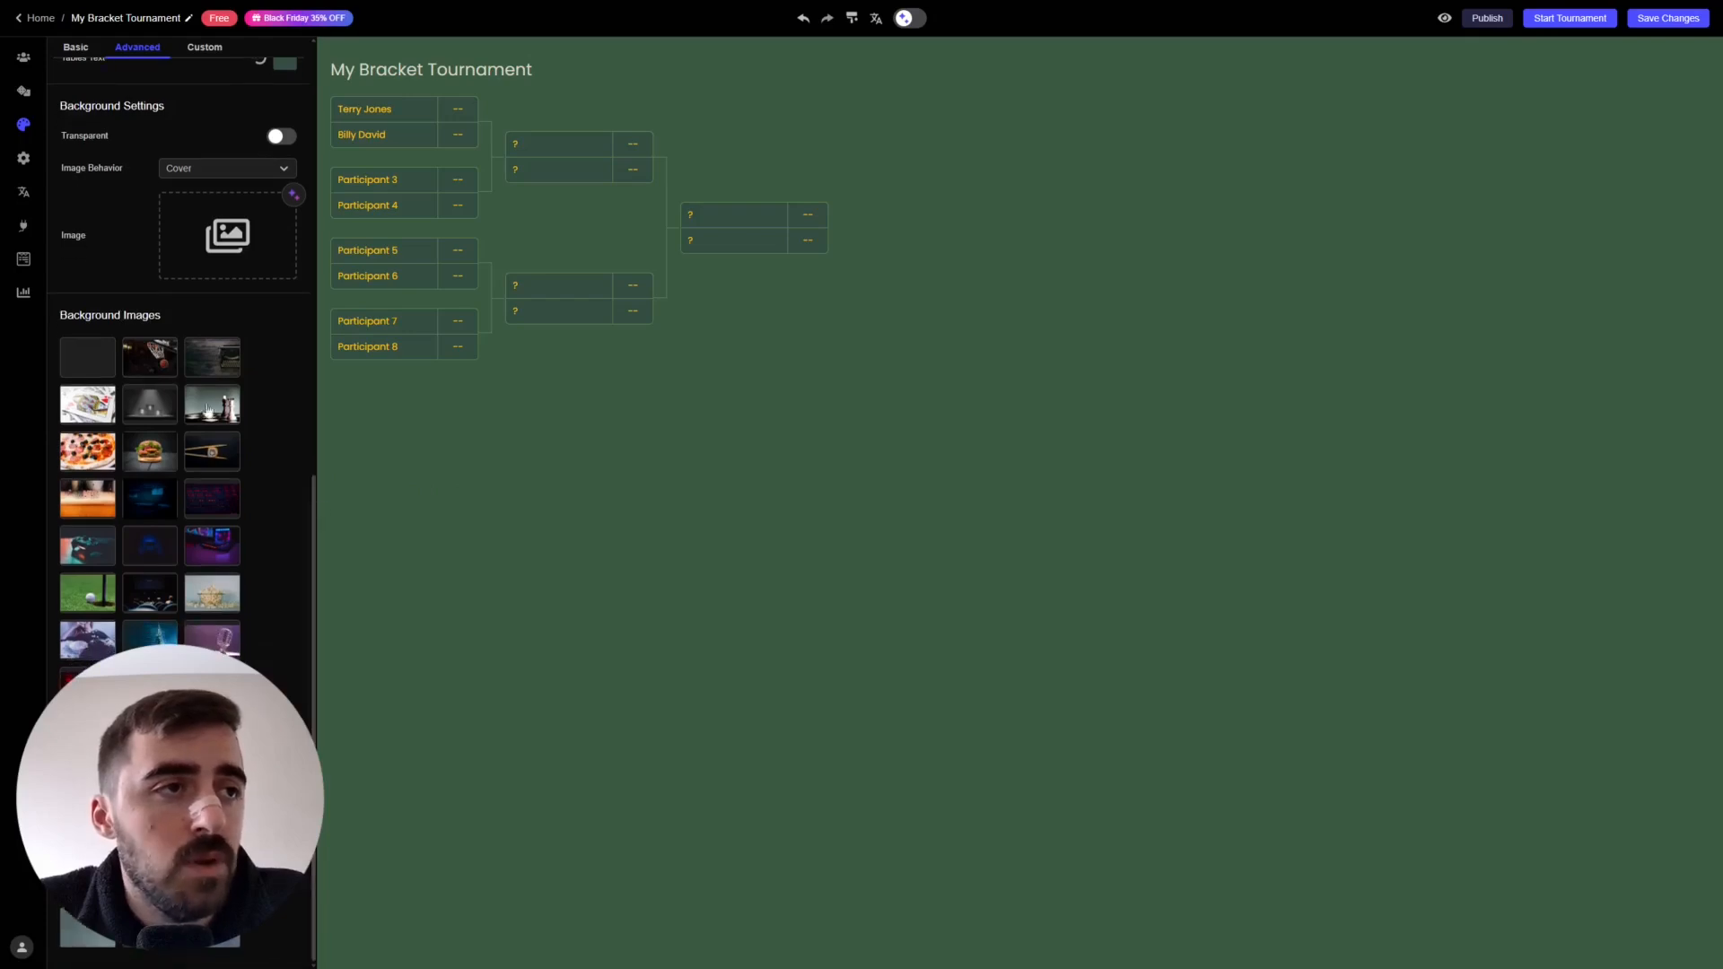
click(155, 357)
click(222, 422)
click(214, 444)
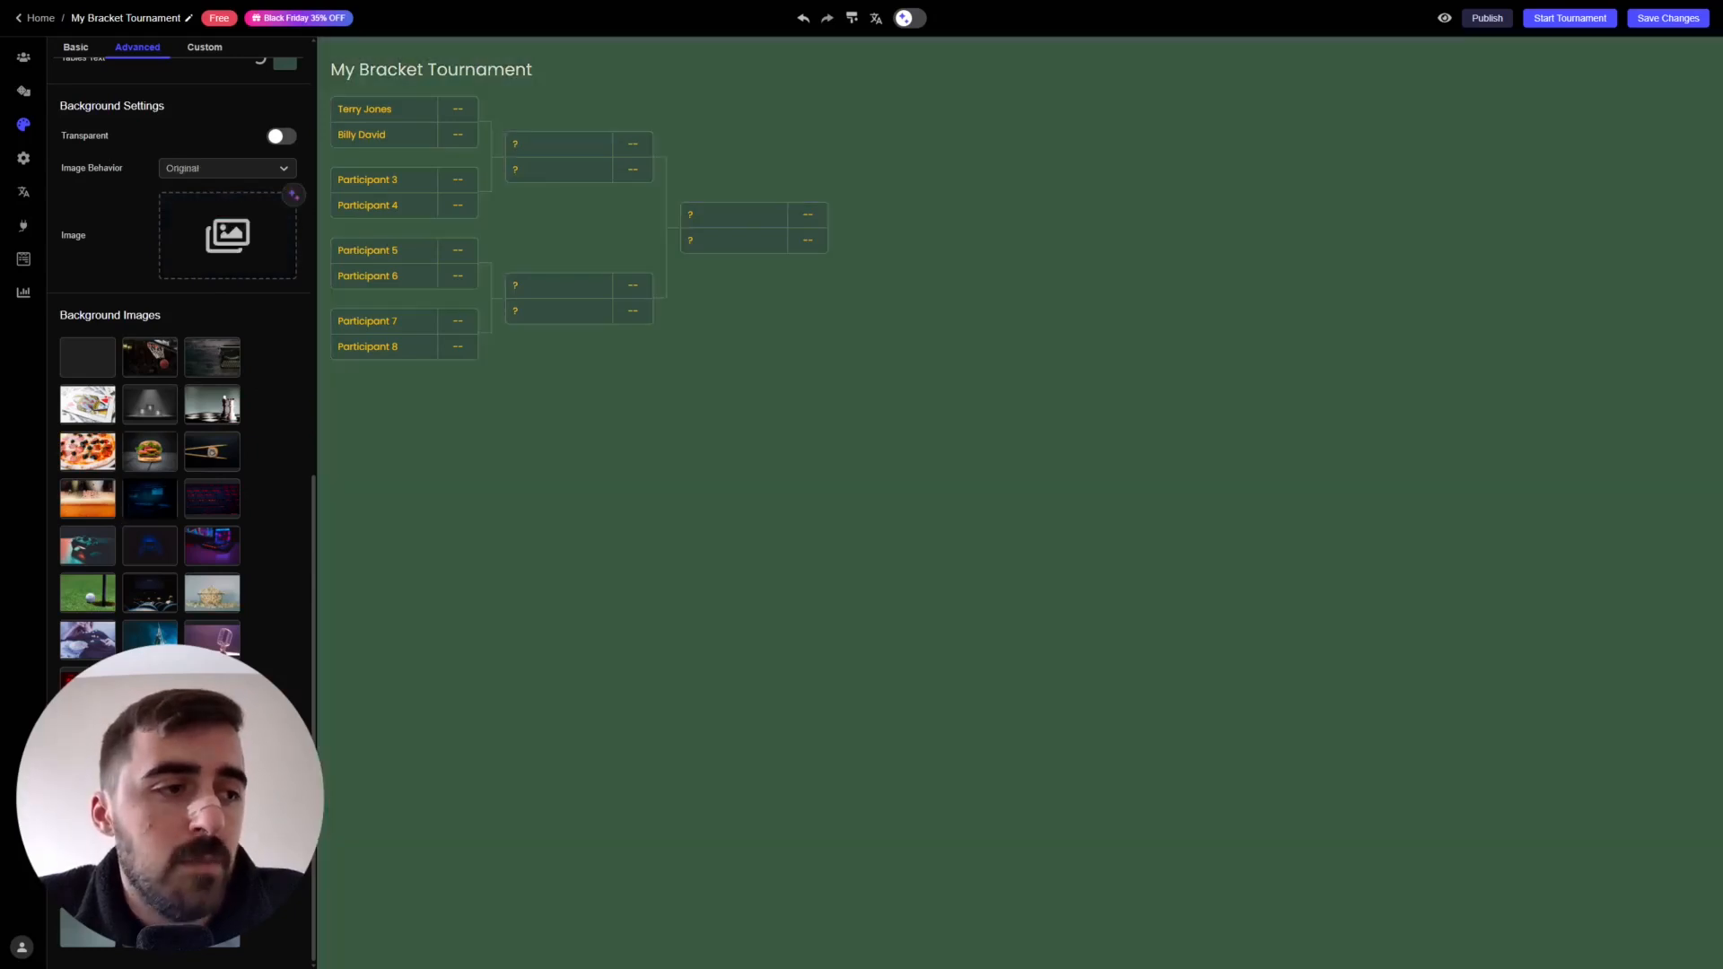
click(150, 829)
click(149, 876)
click(134, 926)
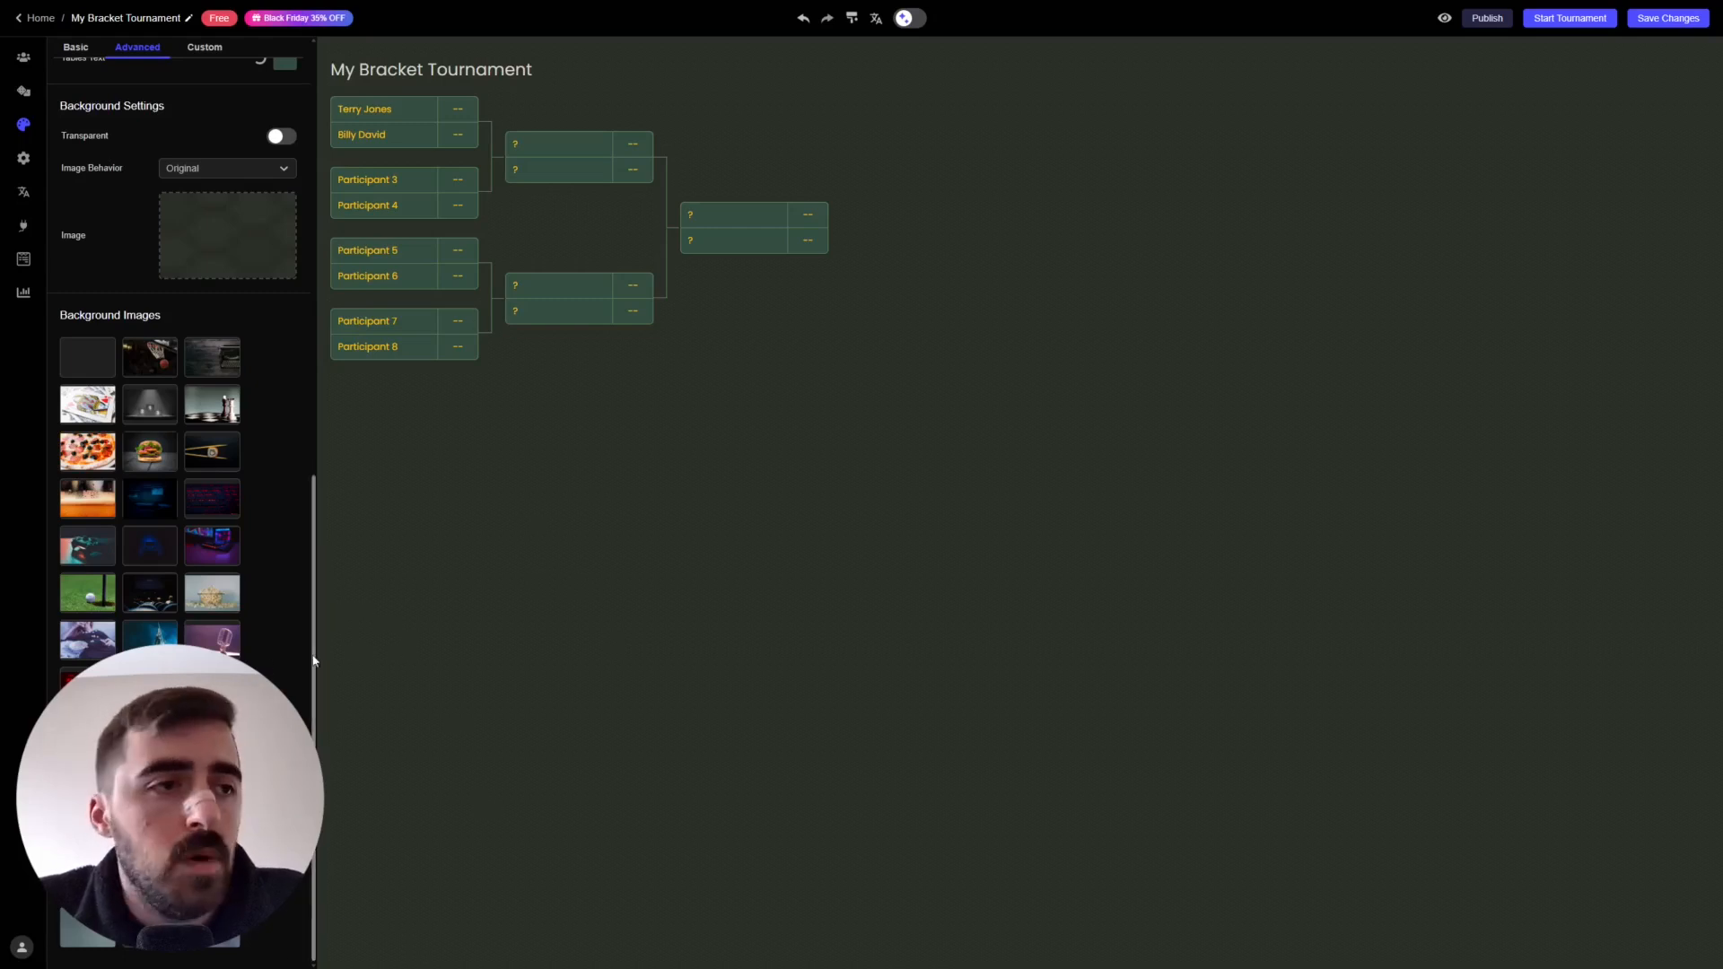
drag(315, 562, 342, 167)
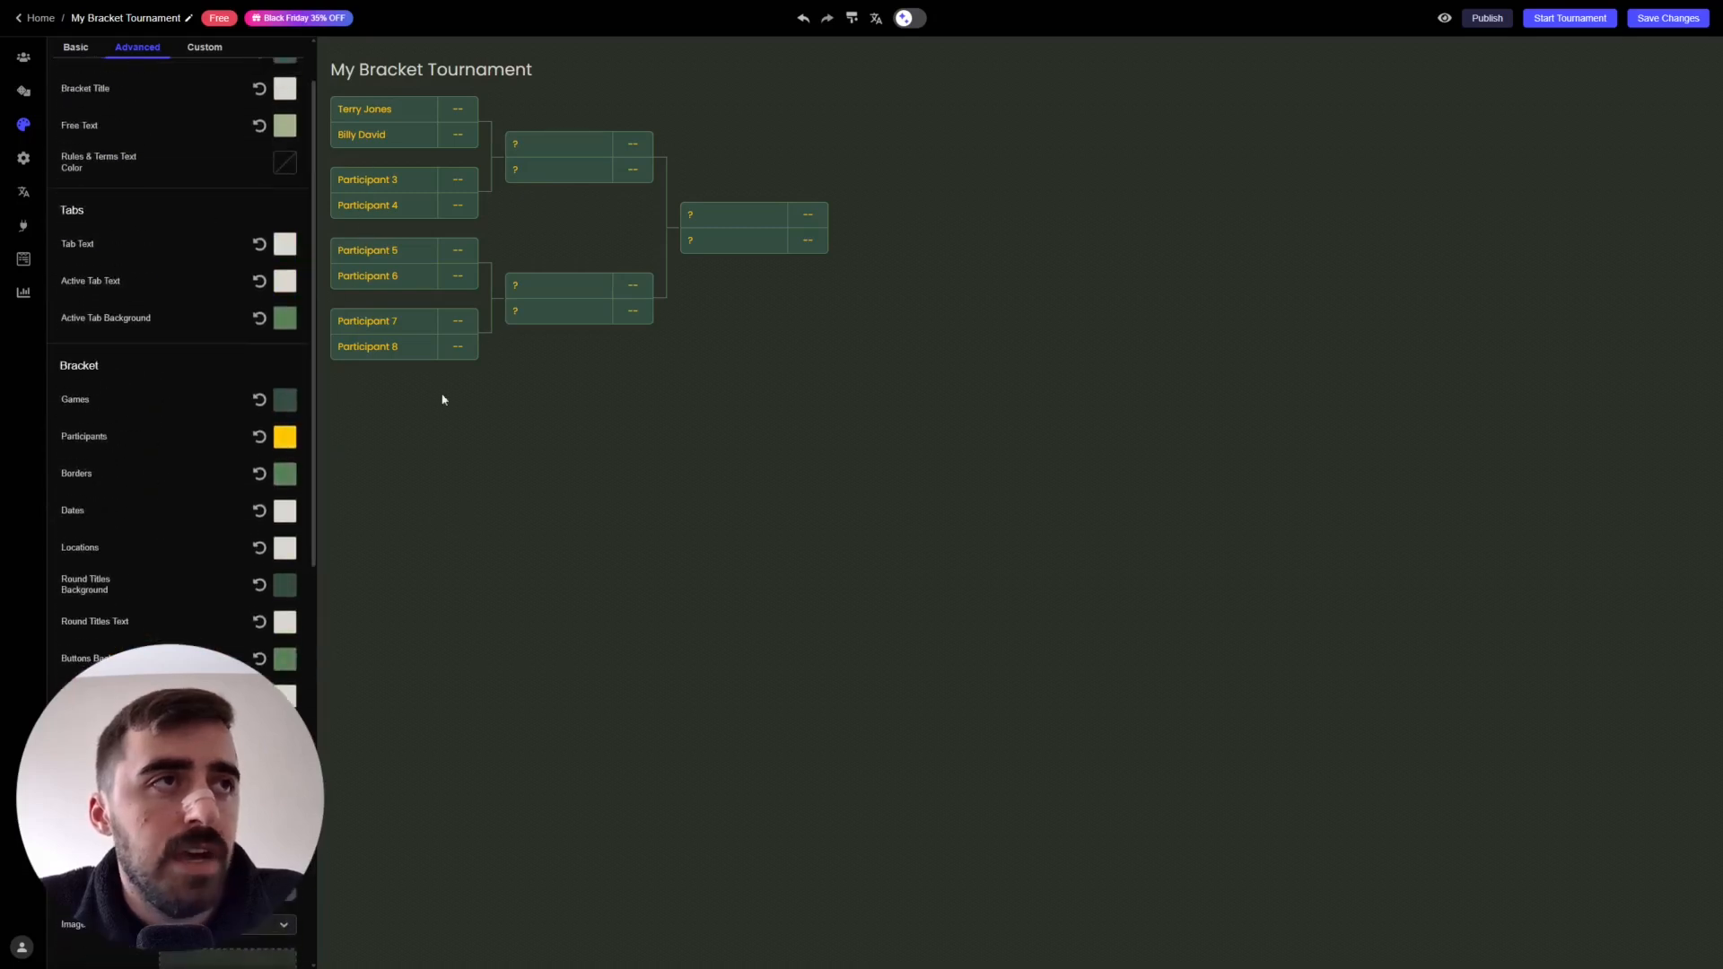
- Browse the Custom tab's list of styling elements without changing anything
click(206, 52)
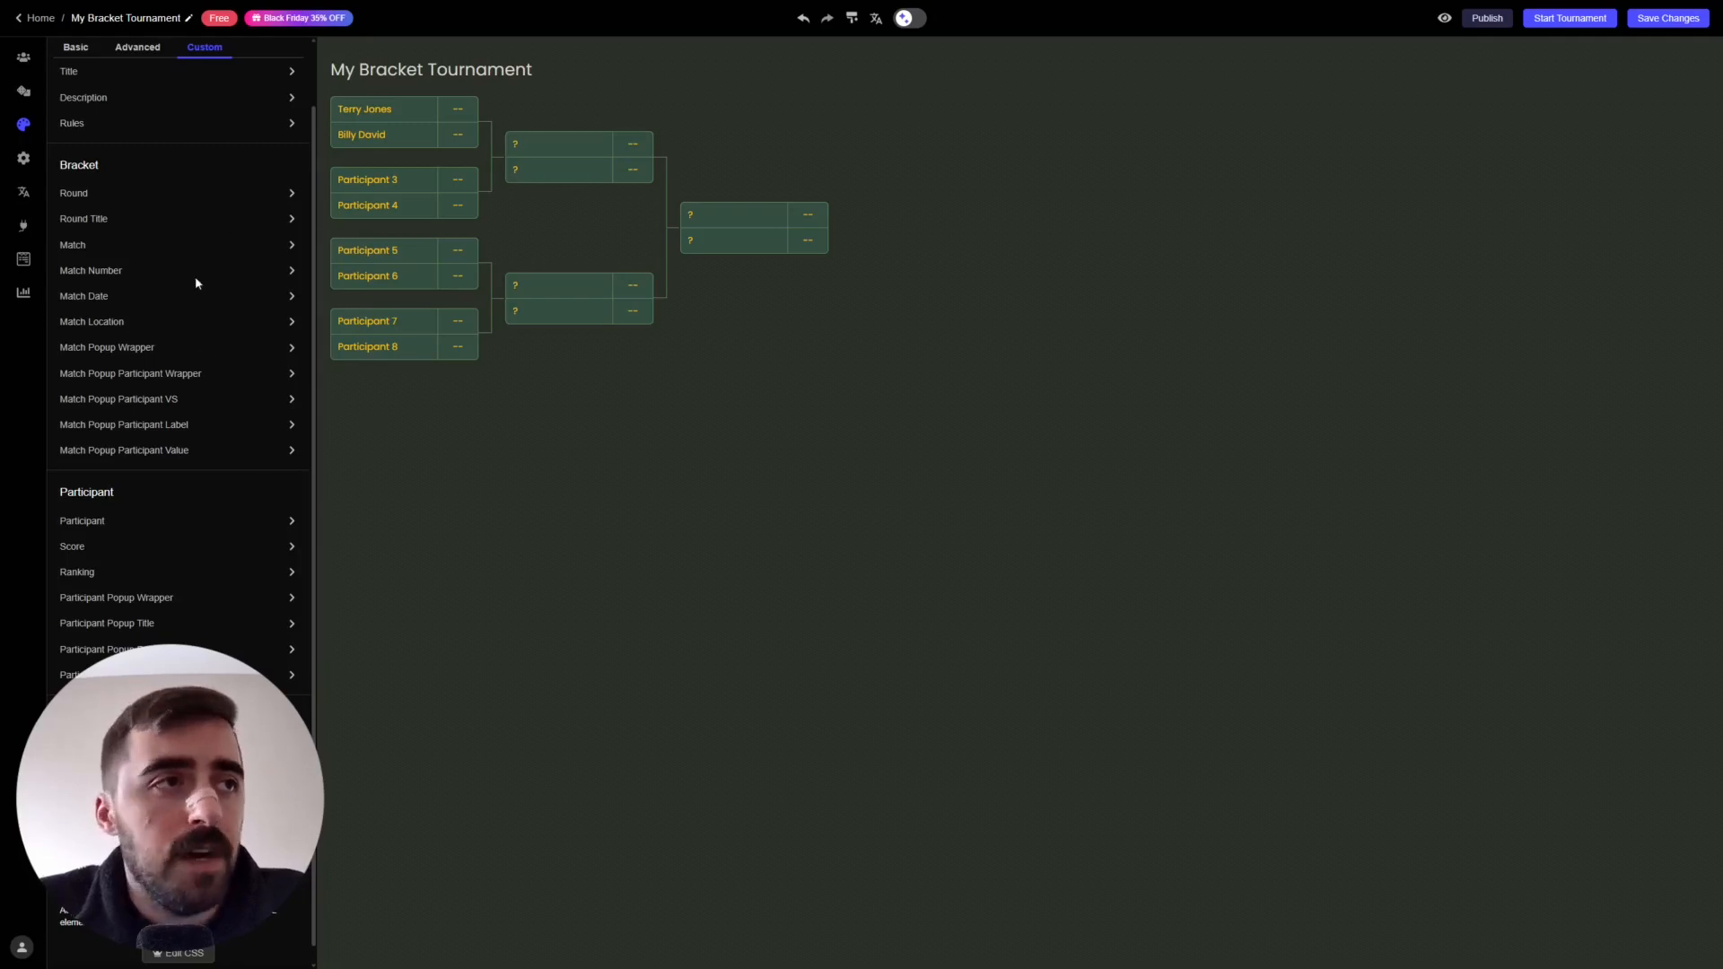
scroll(192, 359, down, 1)
scroll(189, 377, up, 3)
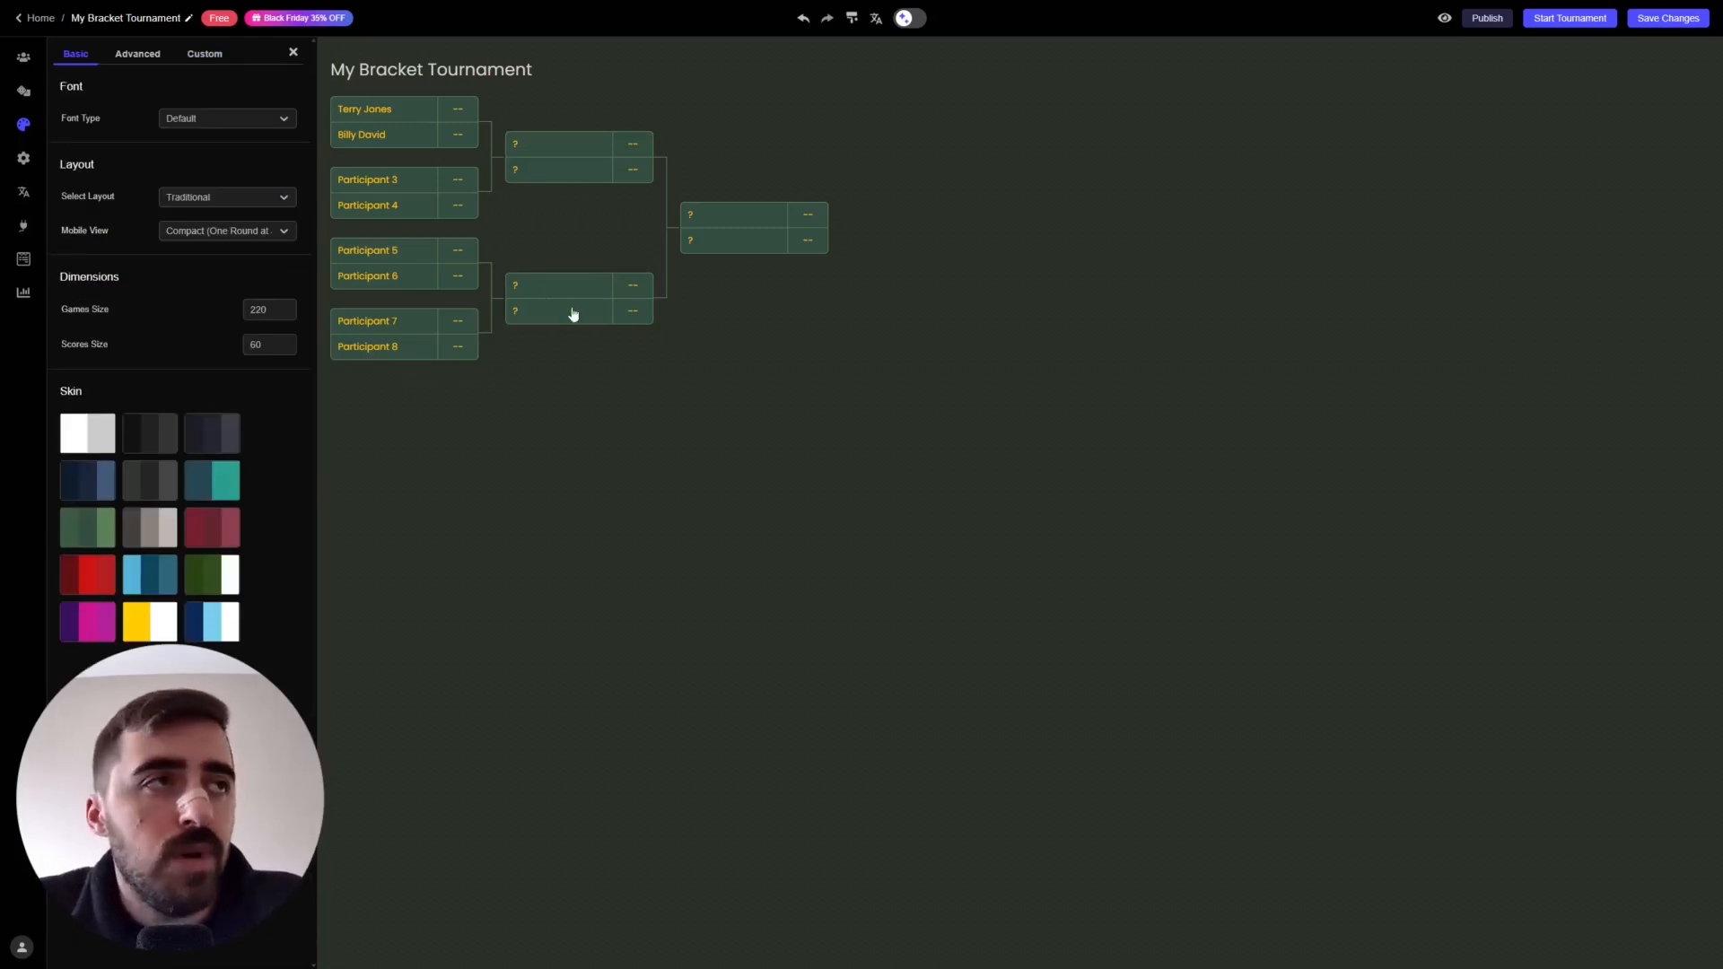
- Open General settings and select the 'My Bracket Tournament' title on the canvas
click(23, 158)
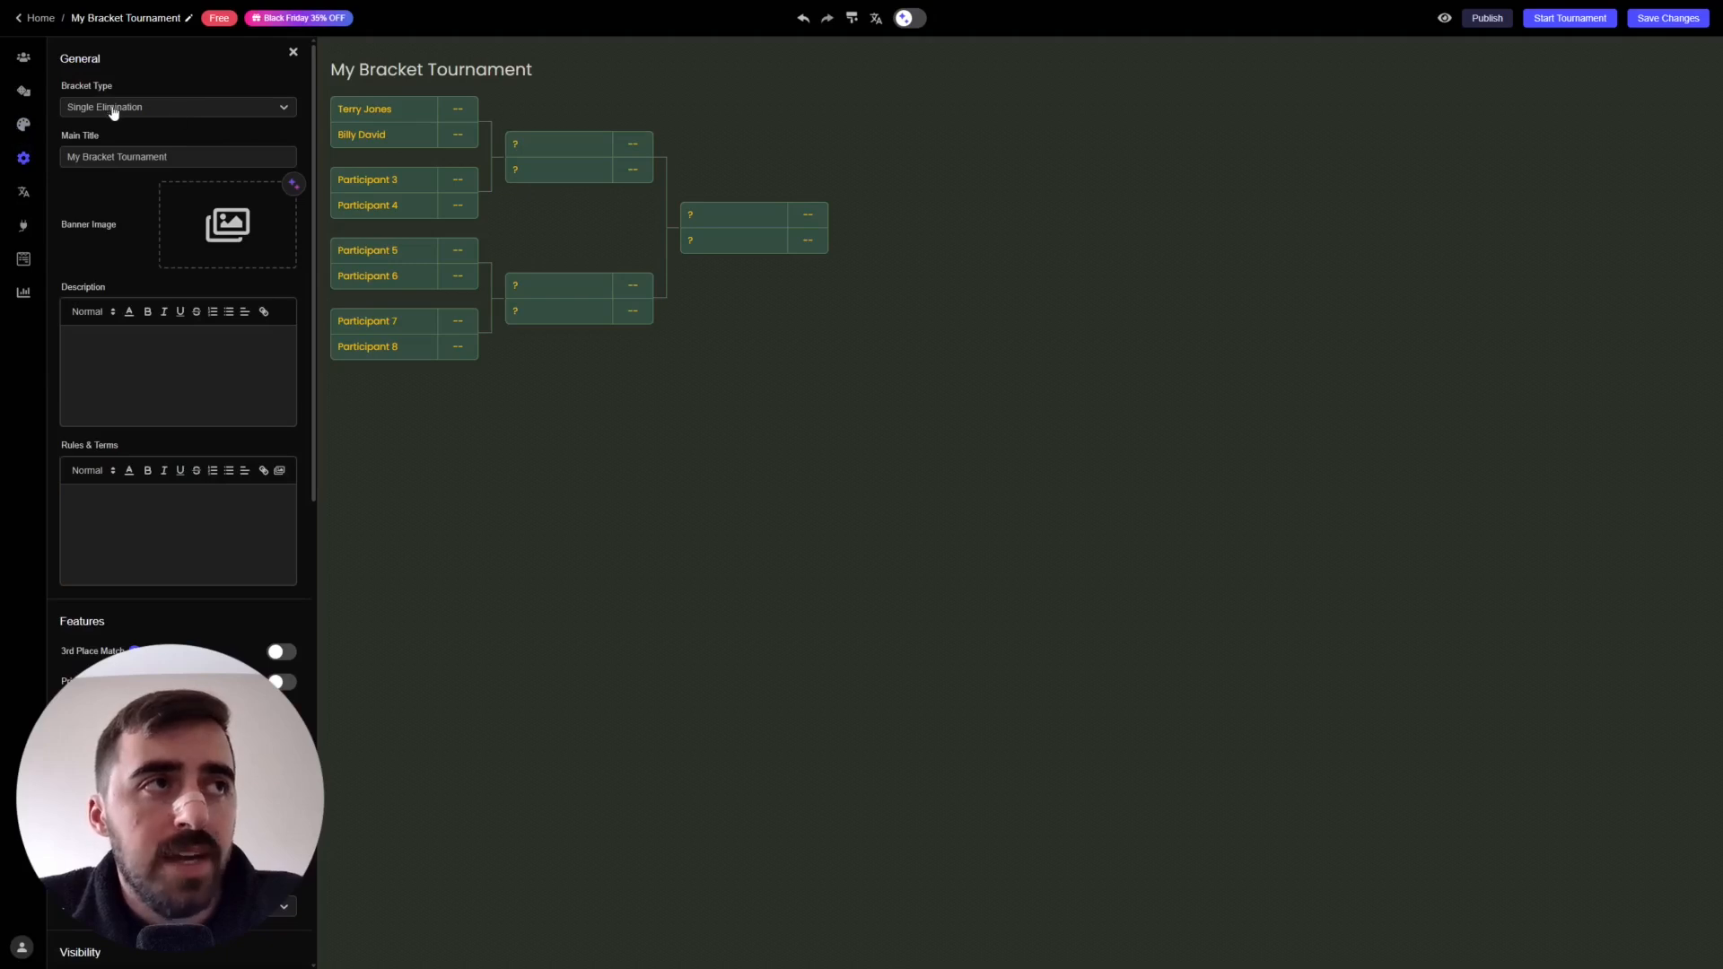
drag(332, 69, 533, 70)
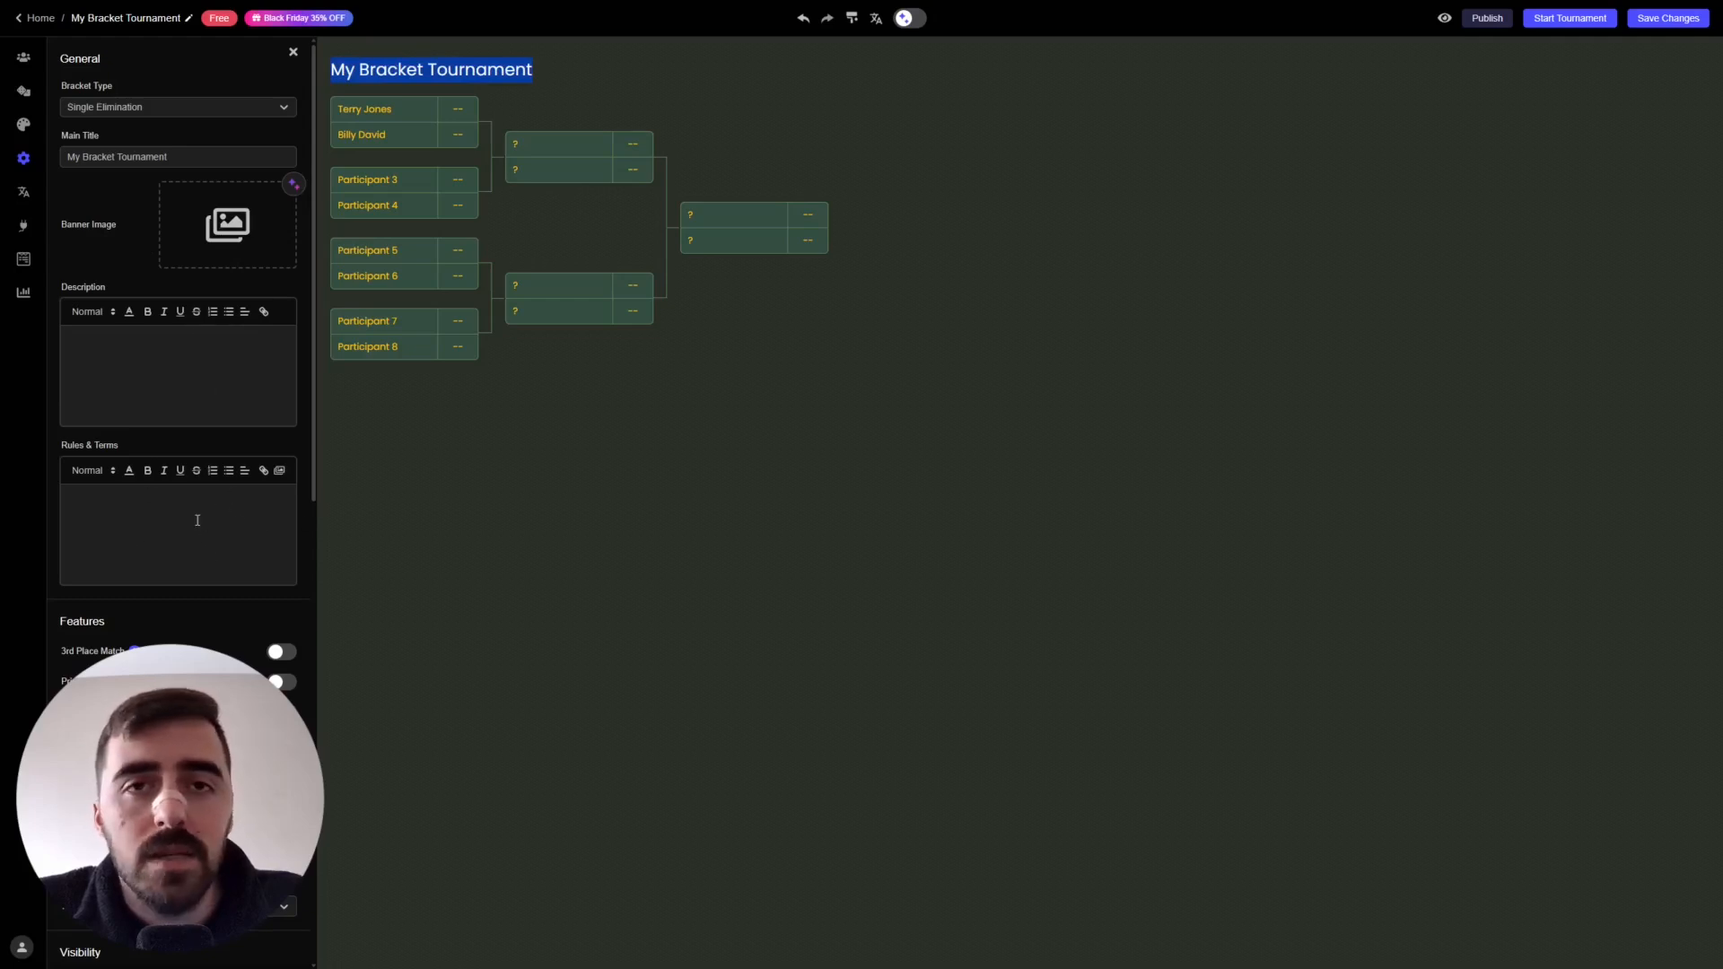
drag(316, 209, 325, 388)
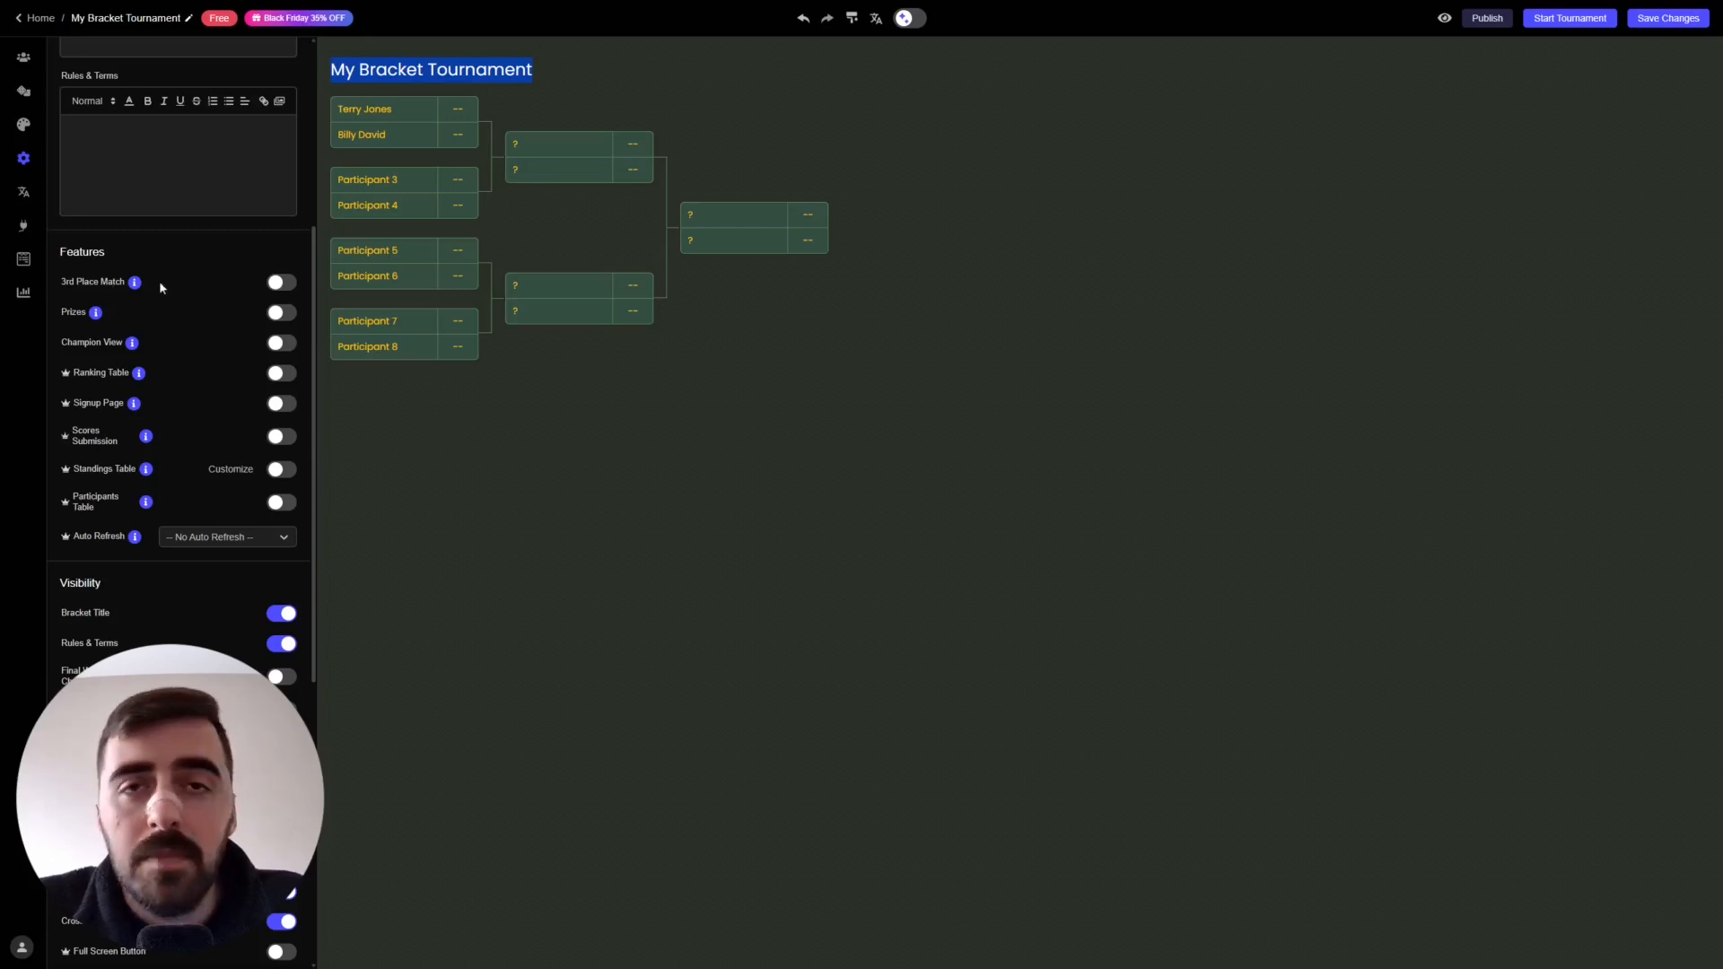
click(278, 286)
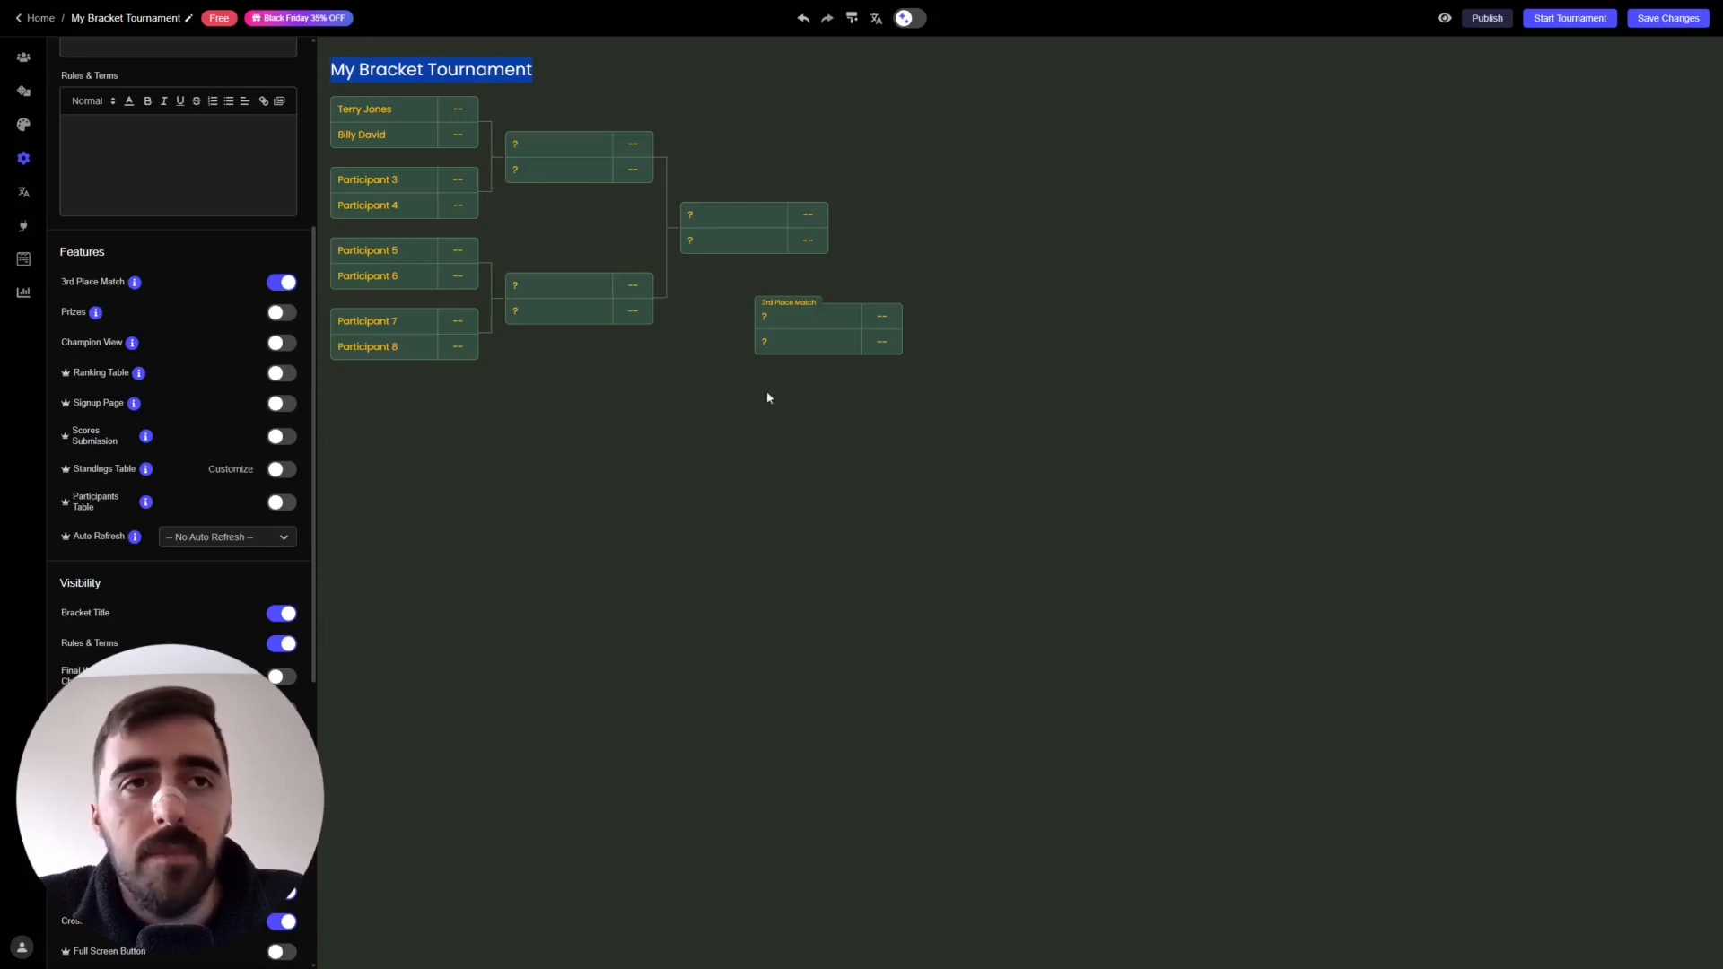
click(281, 316)
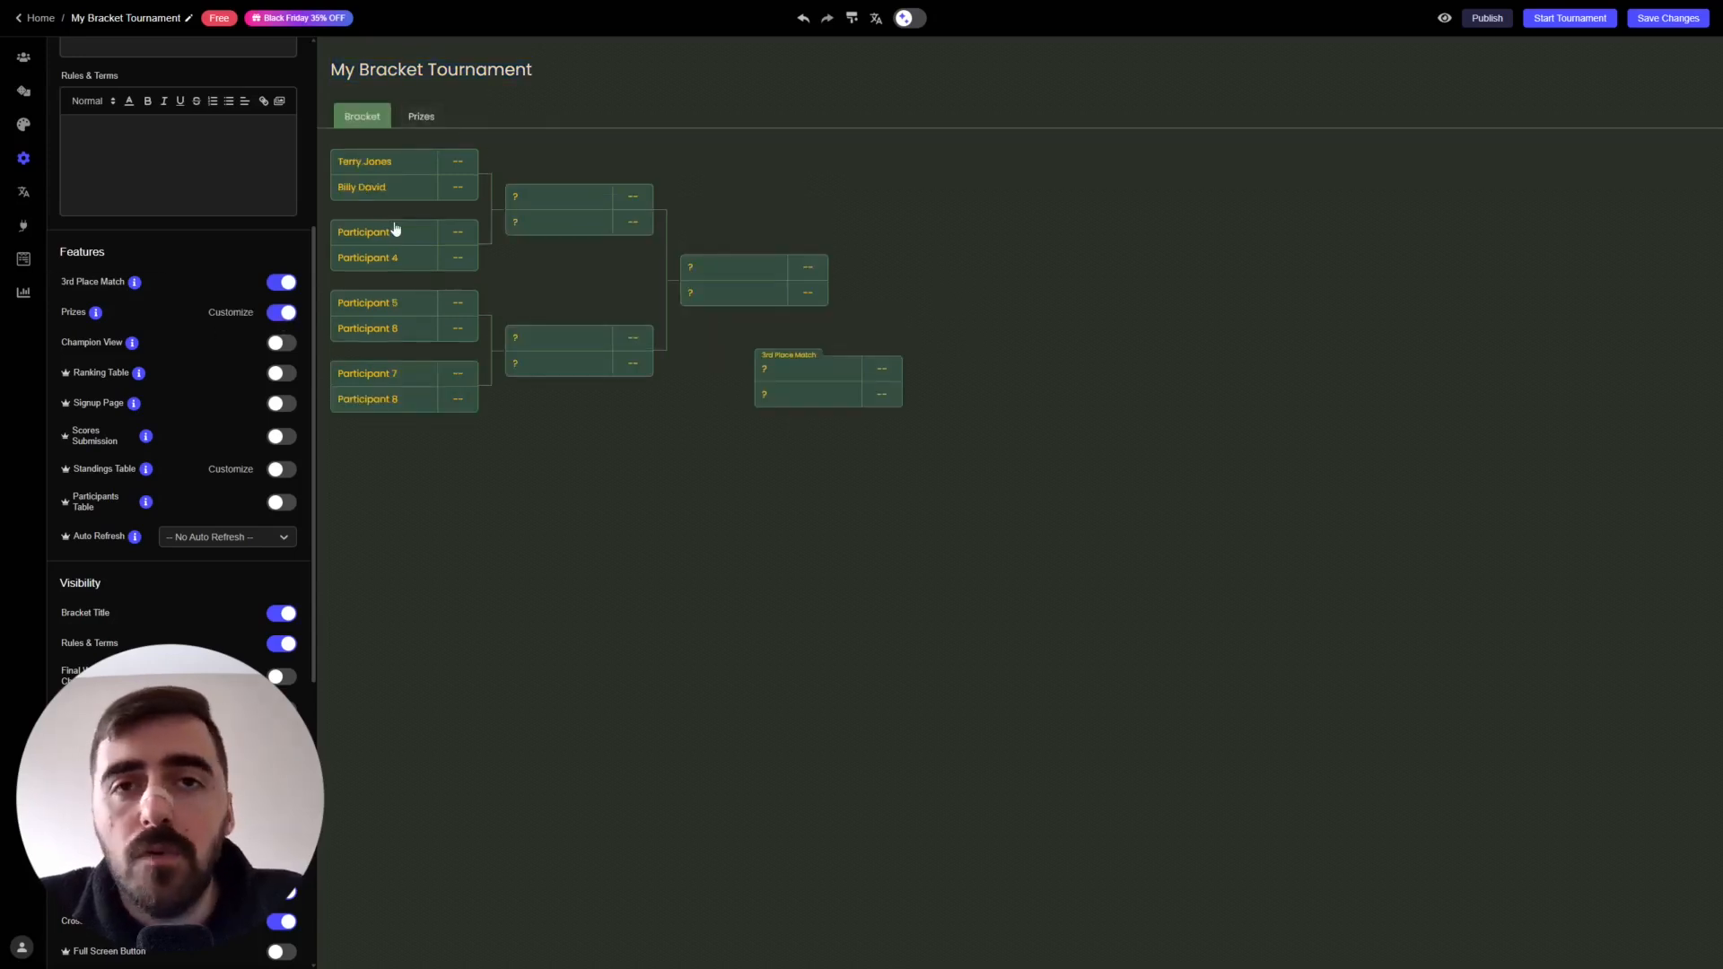
click(429, 116)
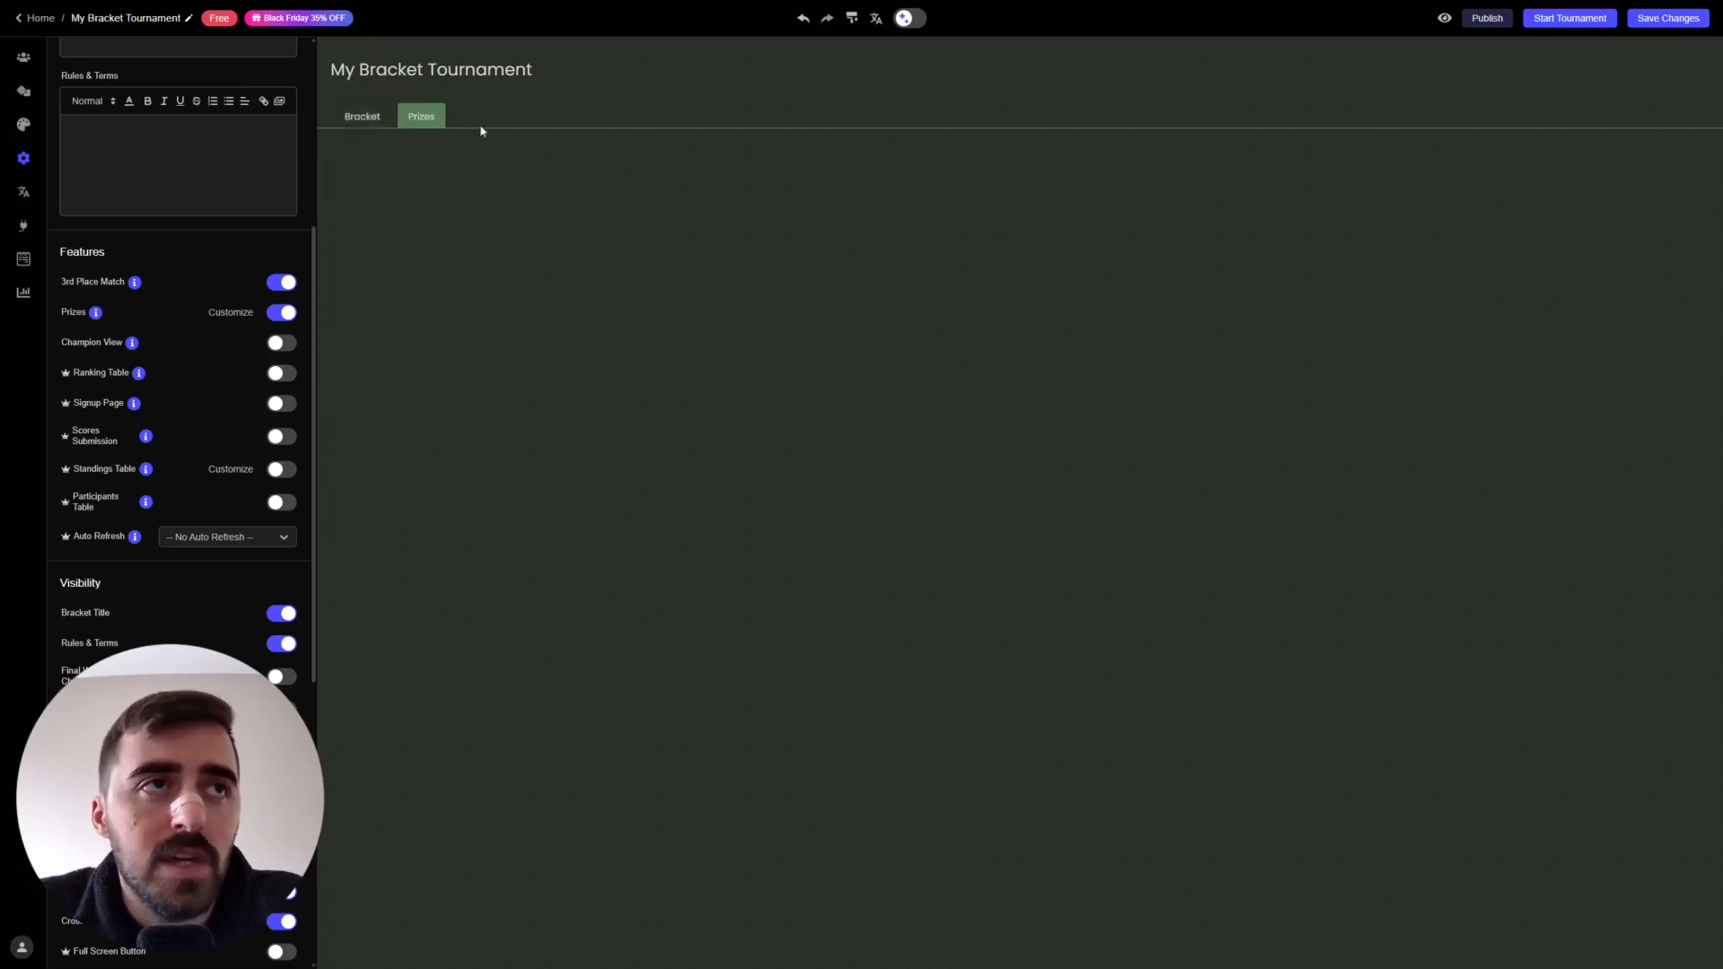
click(281, 316)
click(284, 283)
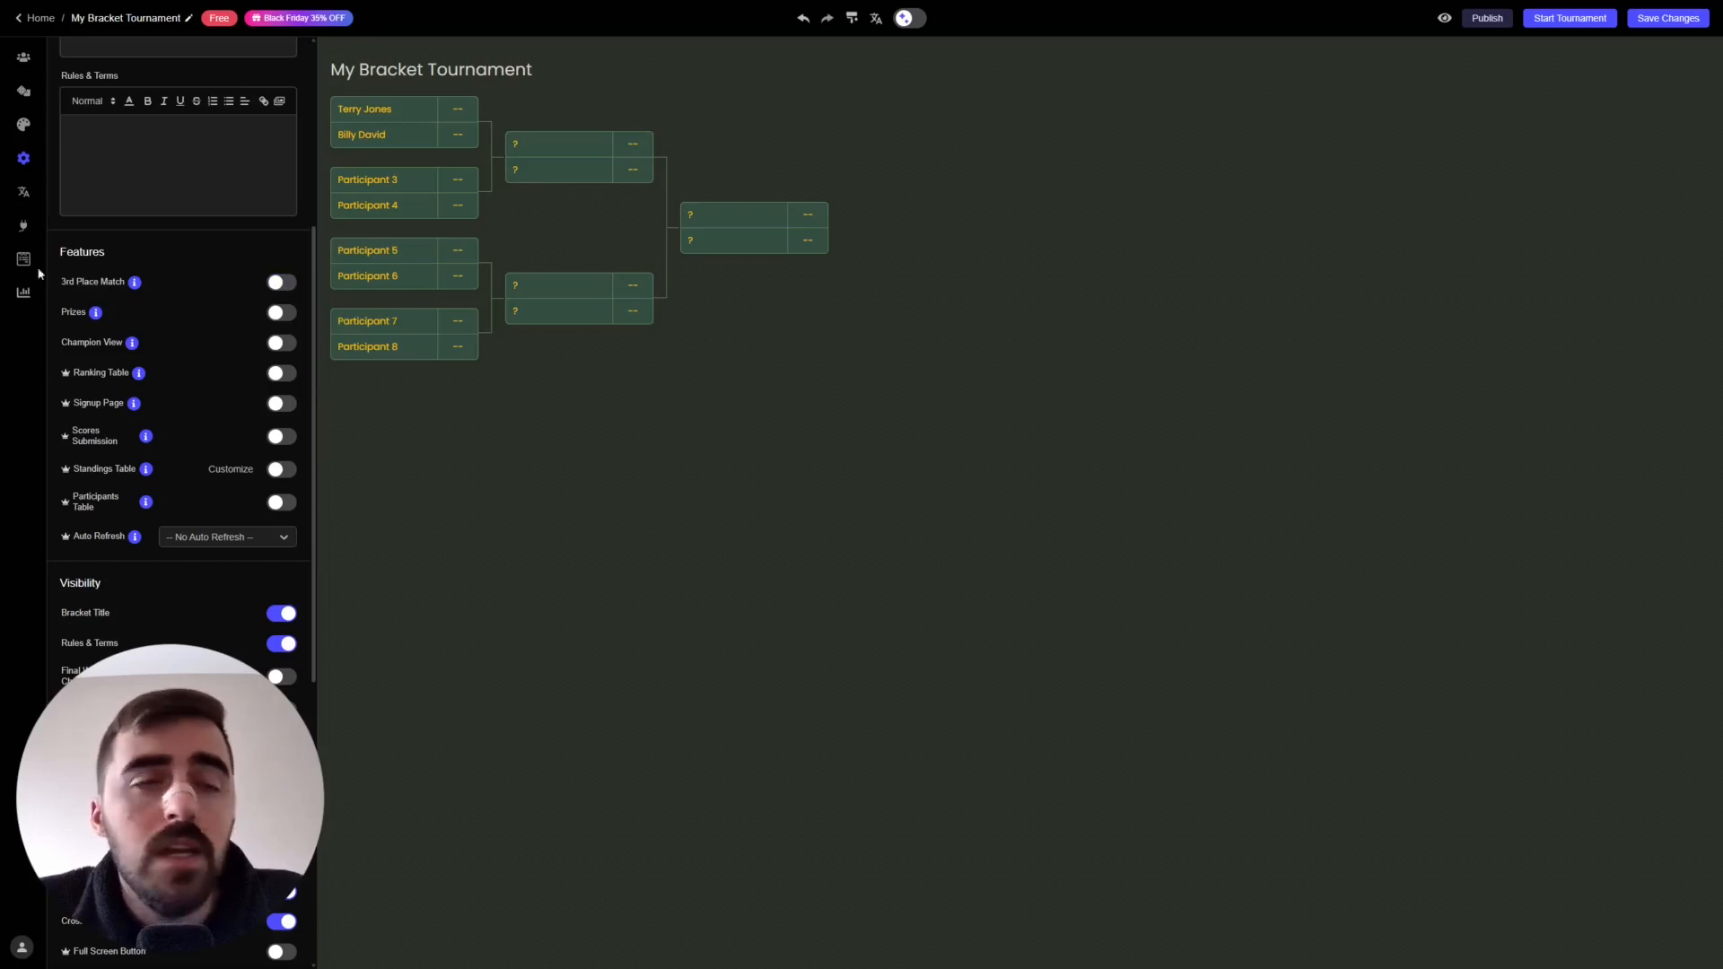
mouse_move(141, 284)
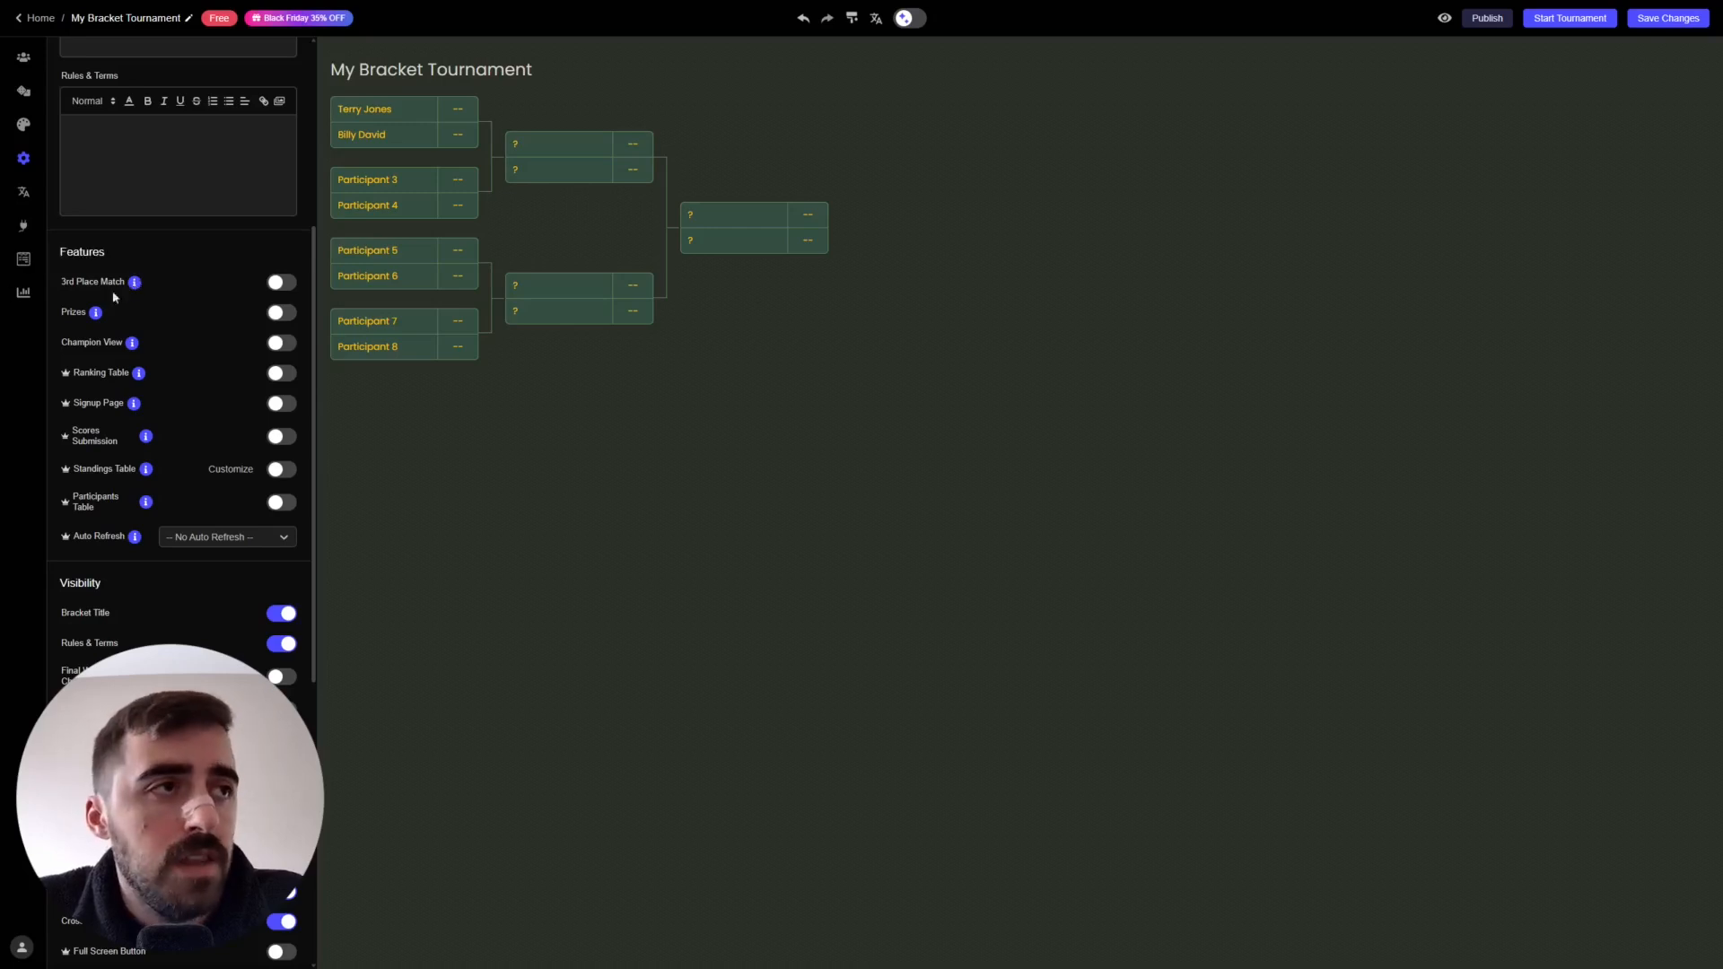
- Switch off the Bracket Title toggle under Visibility to hide 'My Bracket Tournament'
scroll(305, 285, down, 4)
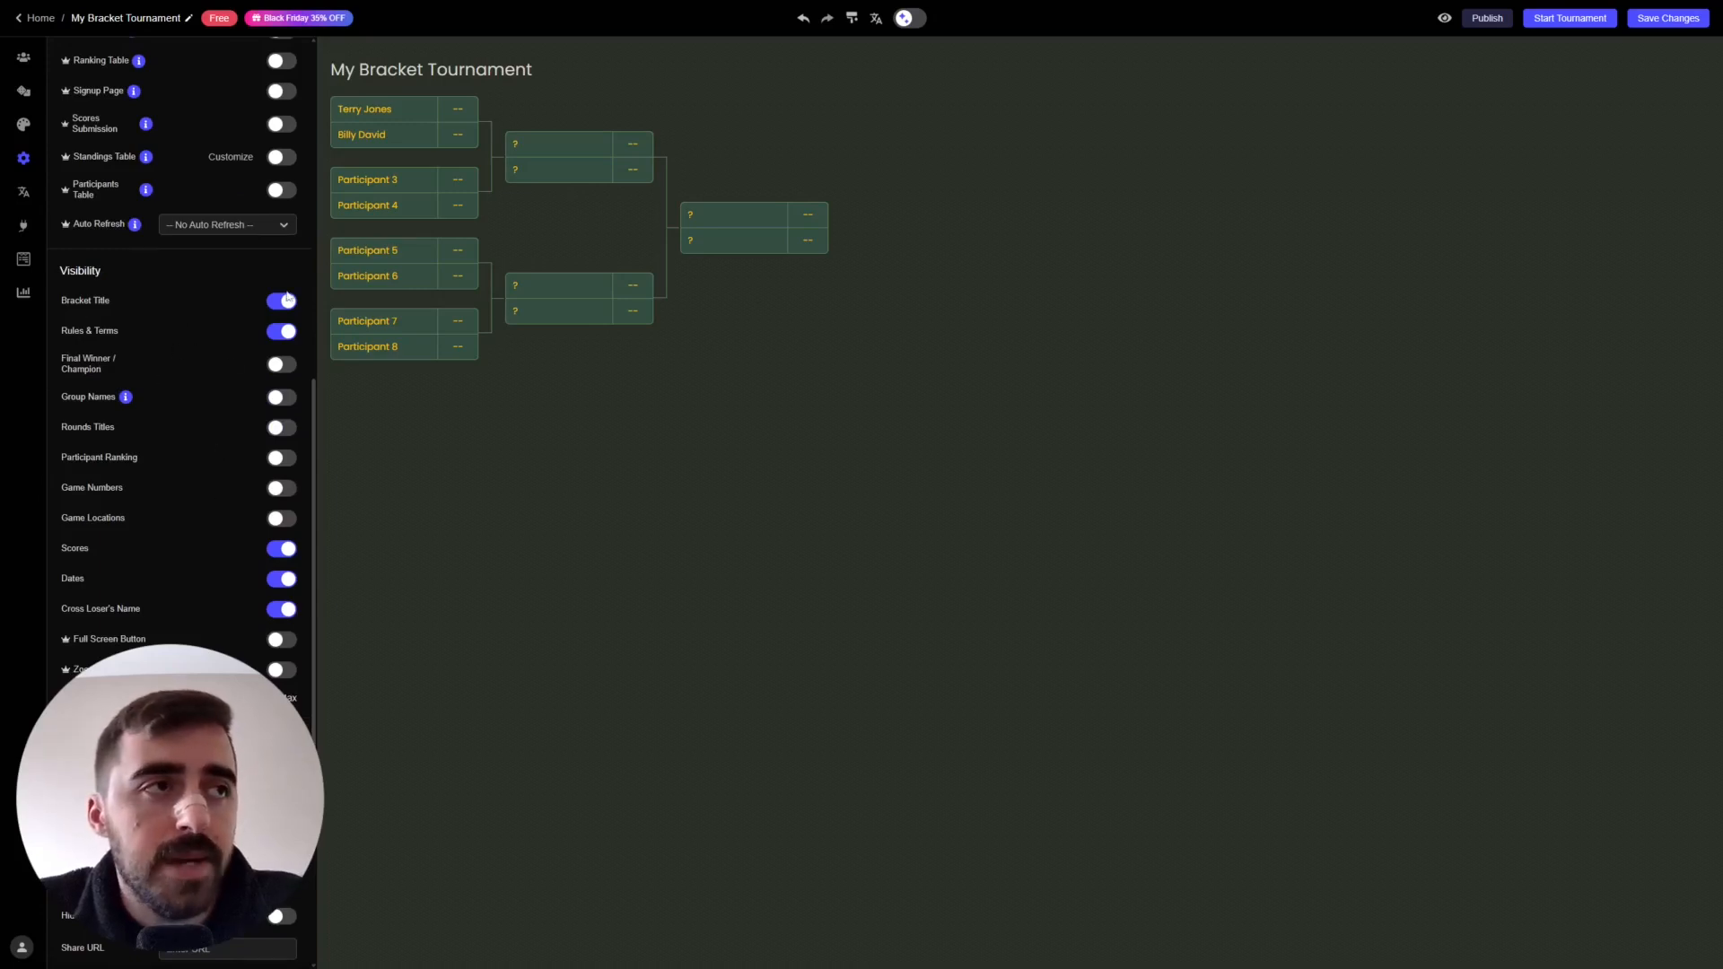
drag(329, 73, 546, 69)
click(546, 69)
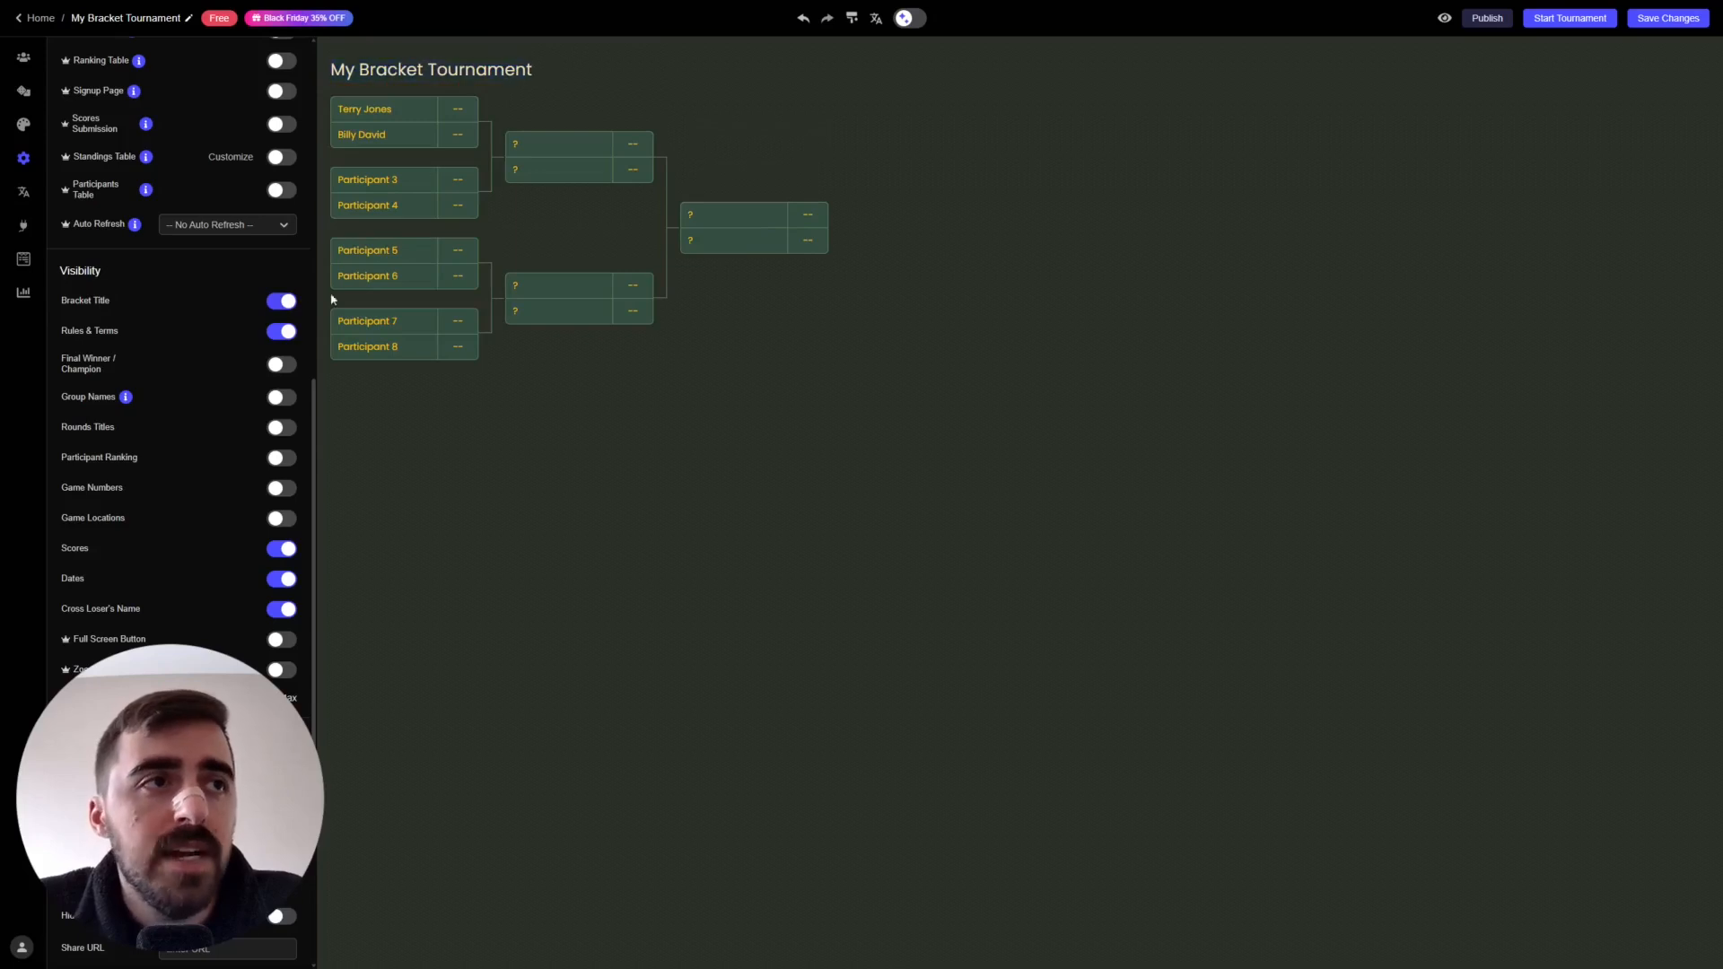
click(284, 301)
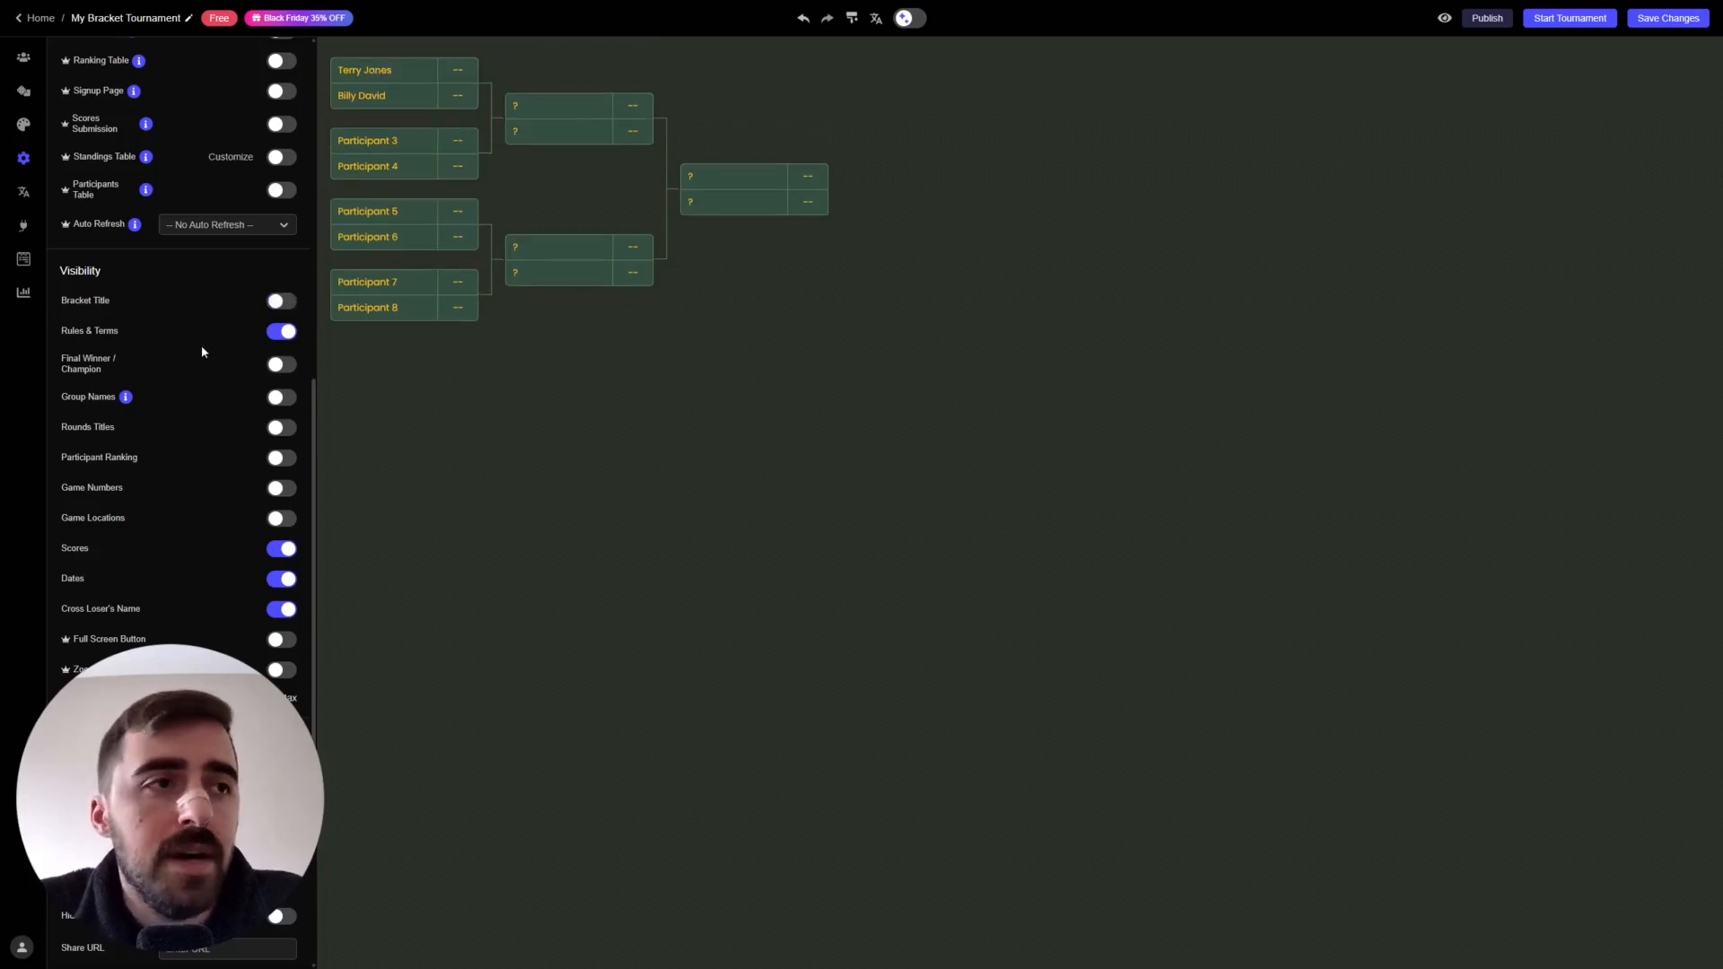
drag(310, 467, 308, 307)
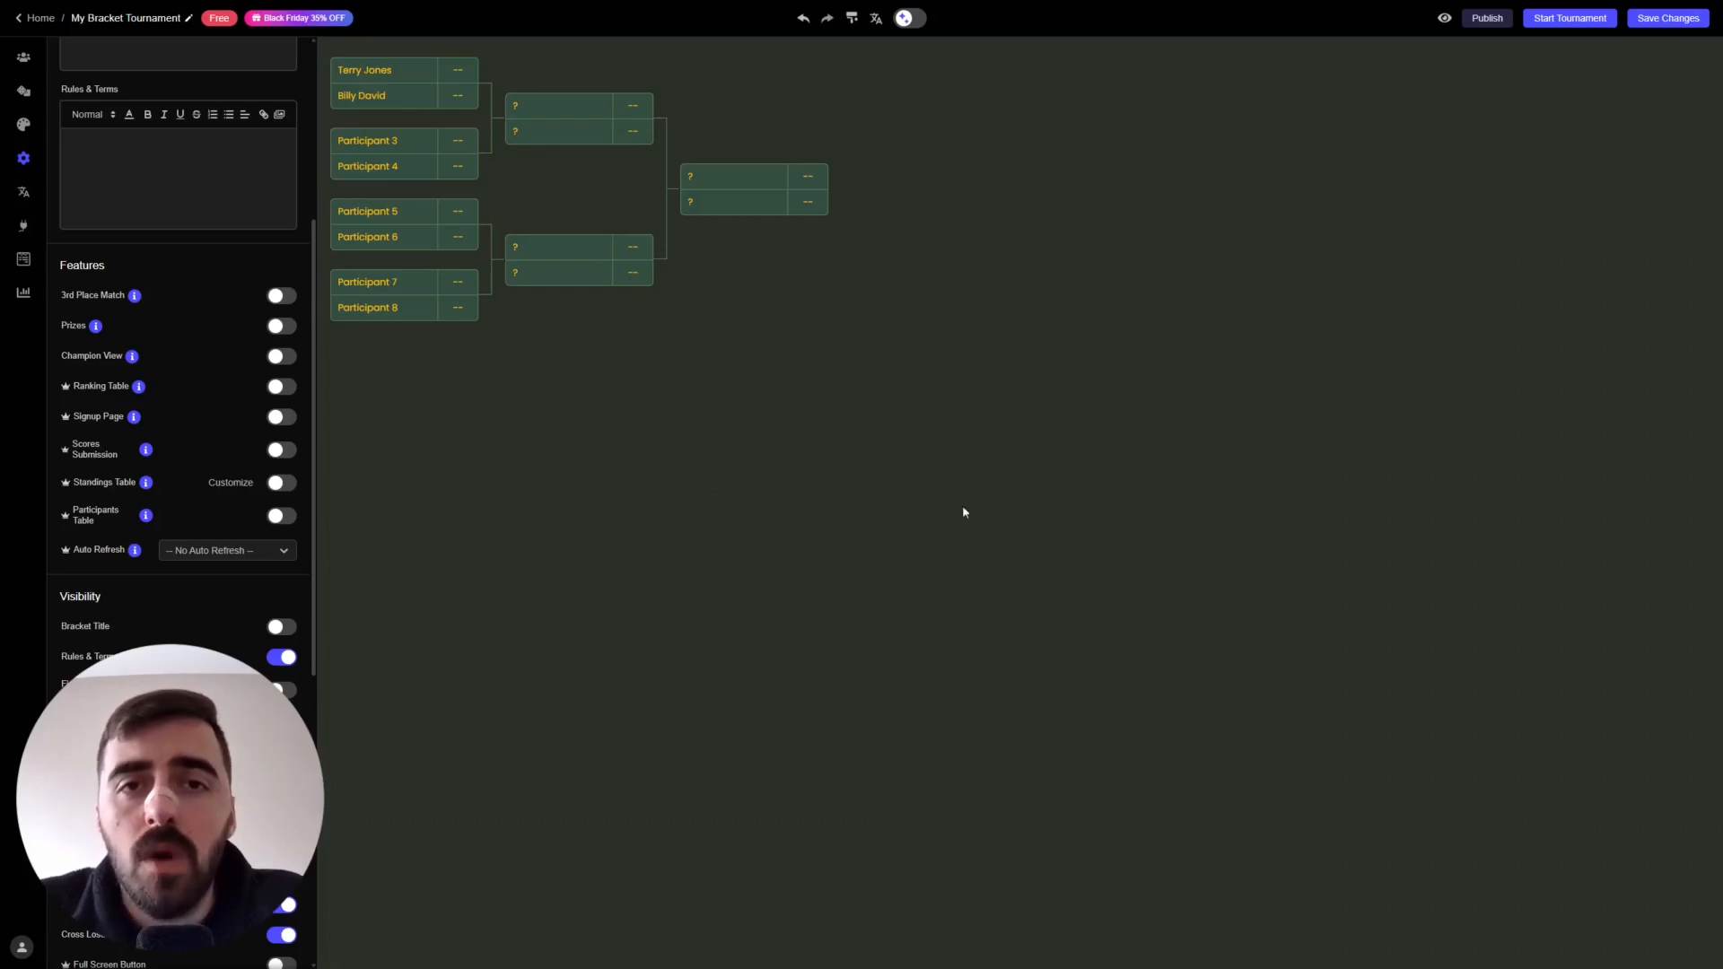
- Save the bracket as a widget in My First Project and copy the embed code from the ready popup
click(1674, 22)
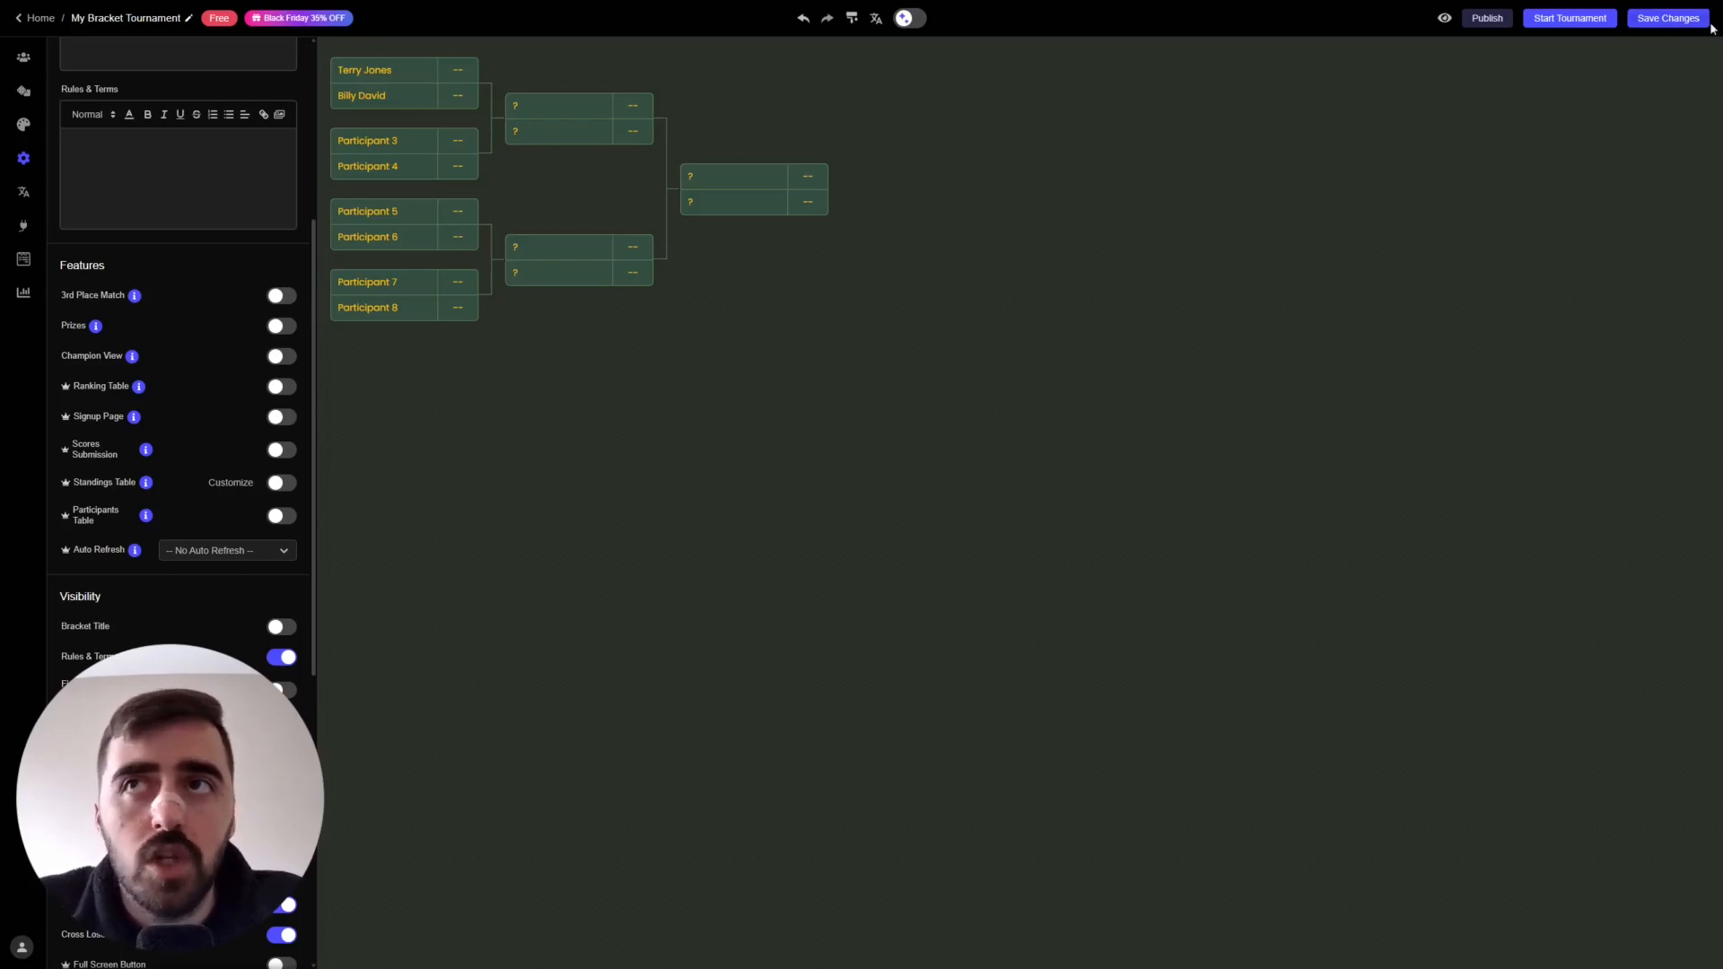
click(1678, 17)
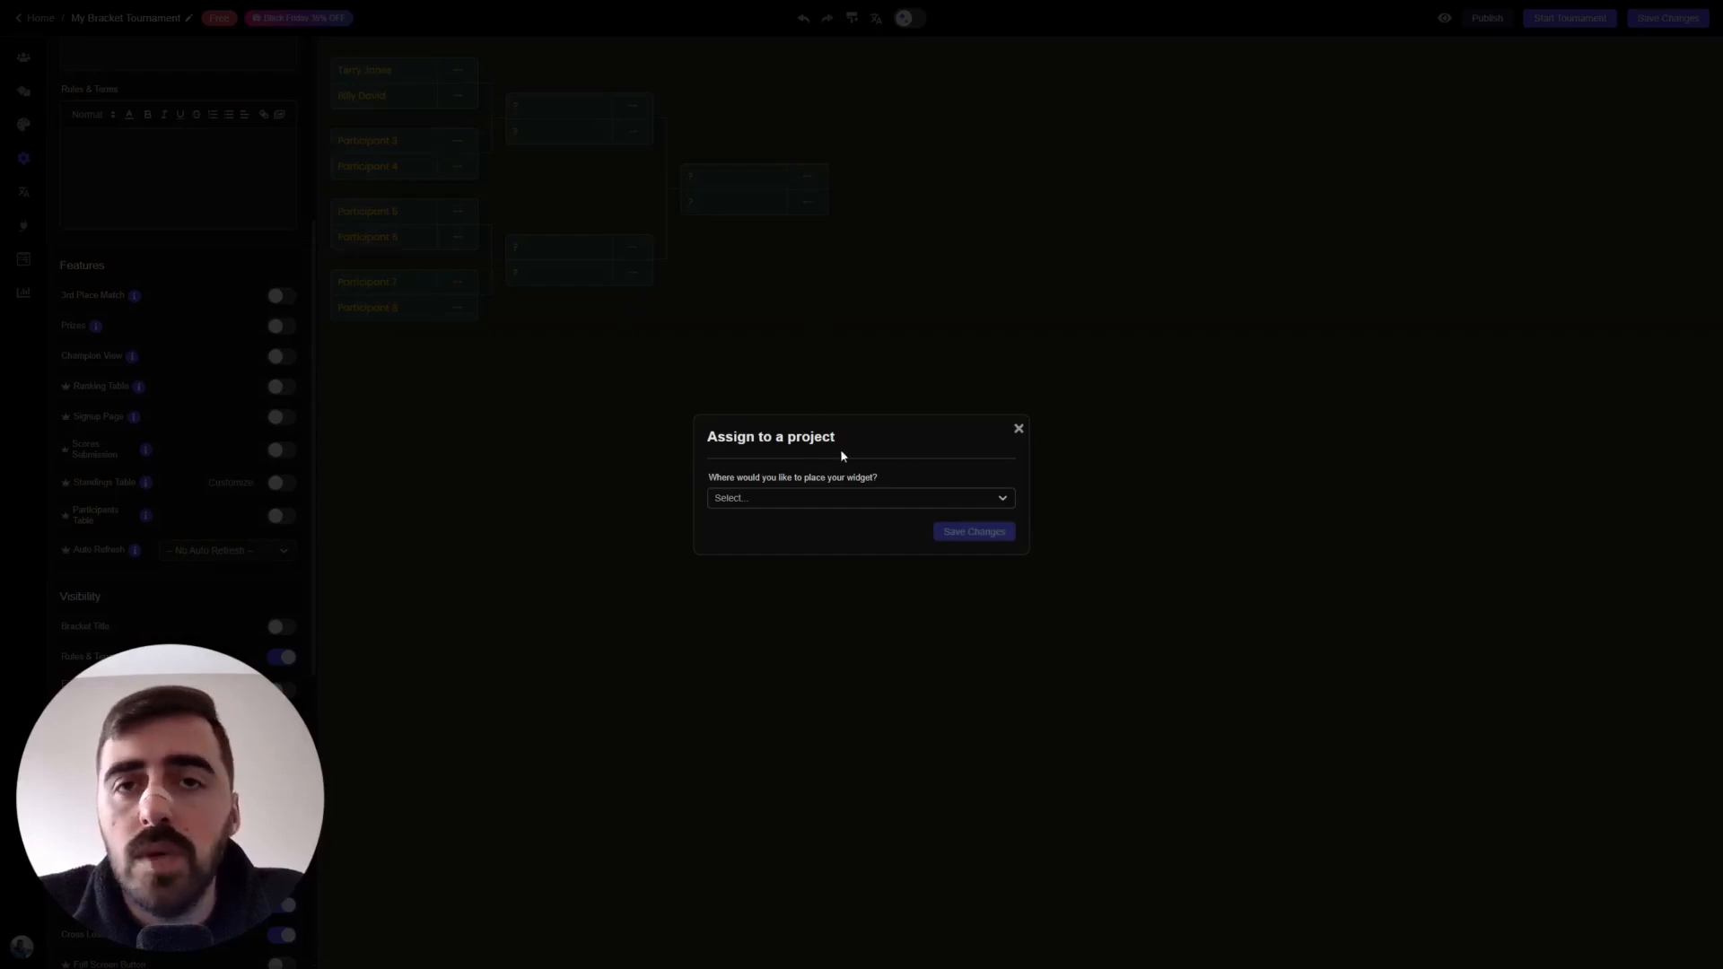
click(738, 505)
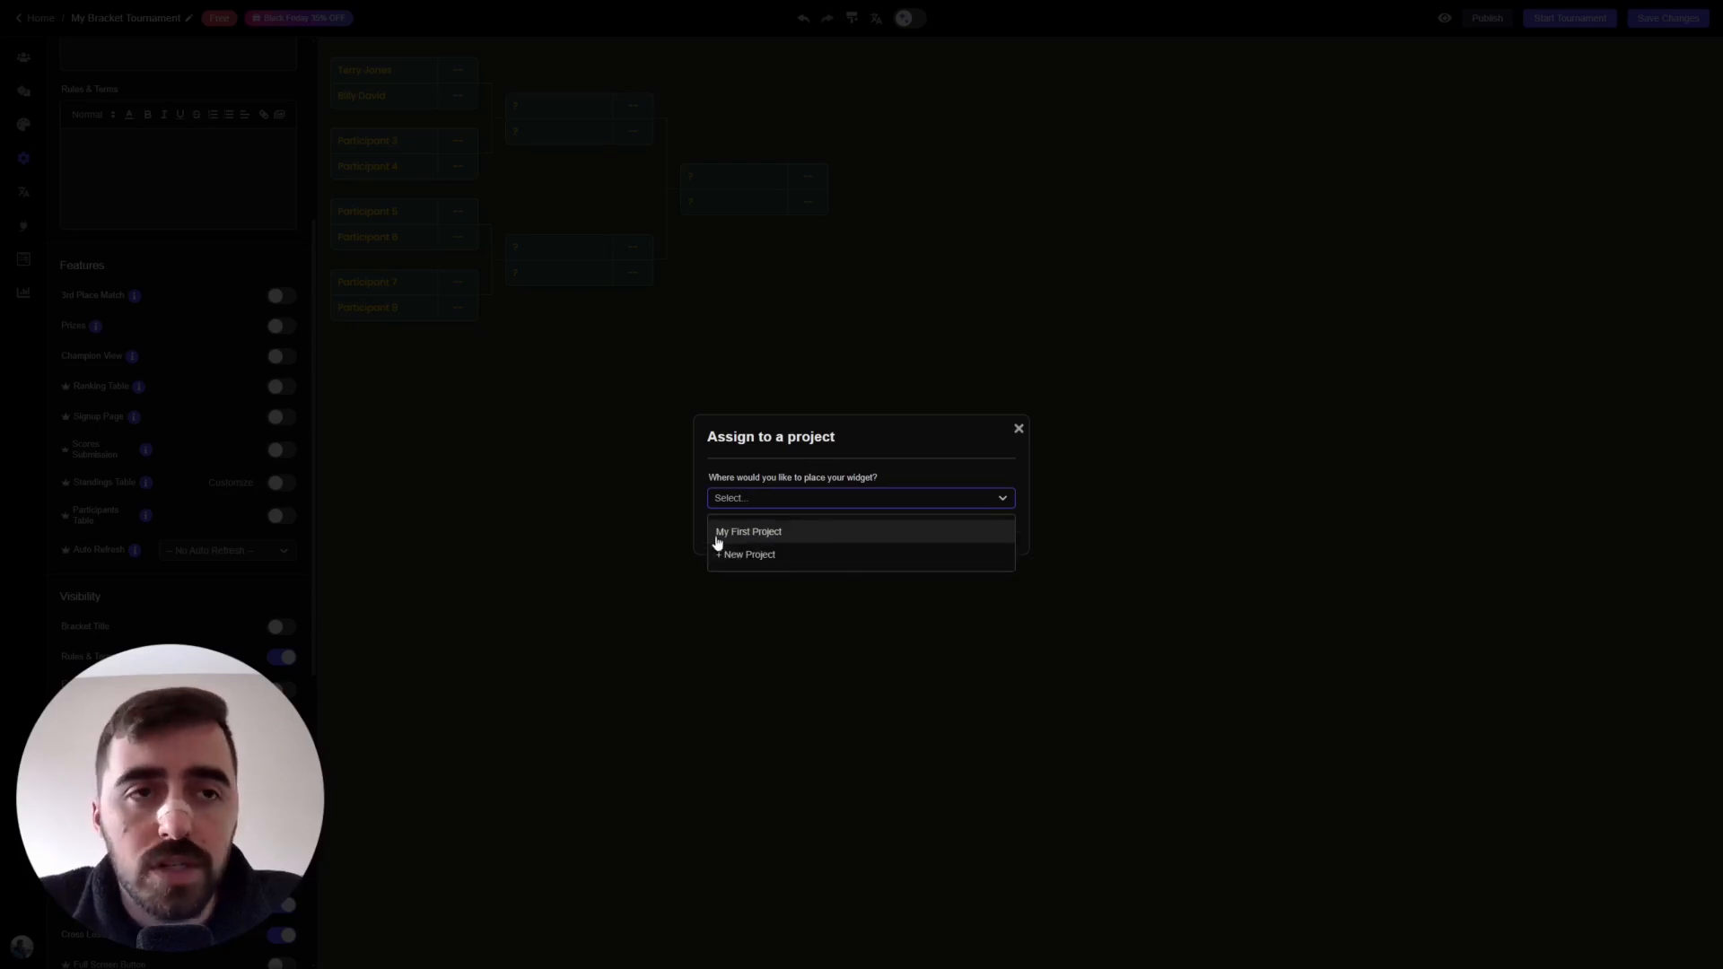
click(781, 537)
click(980, 533)
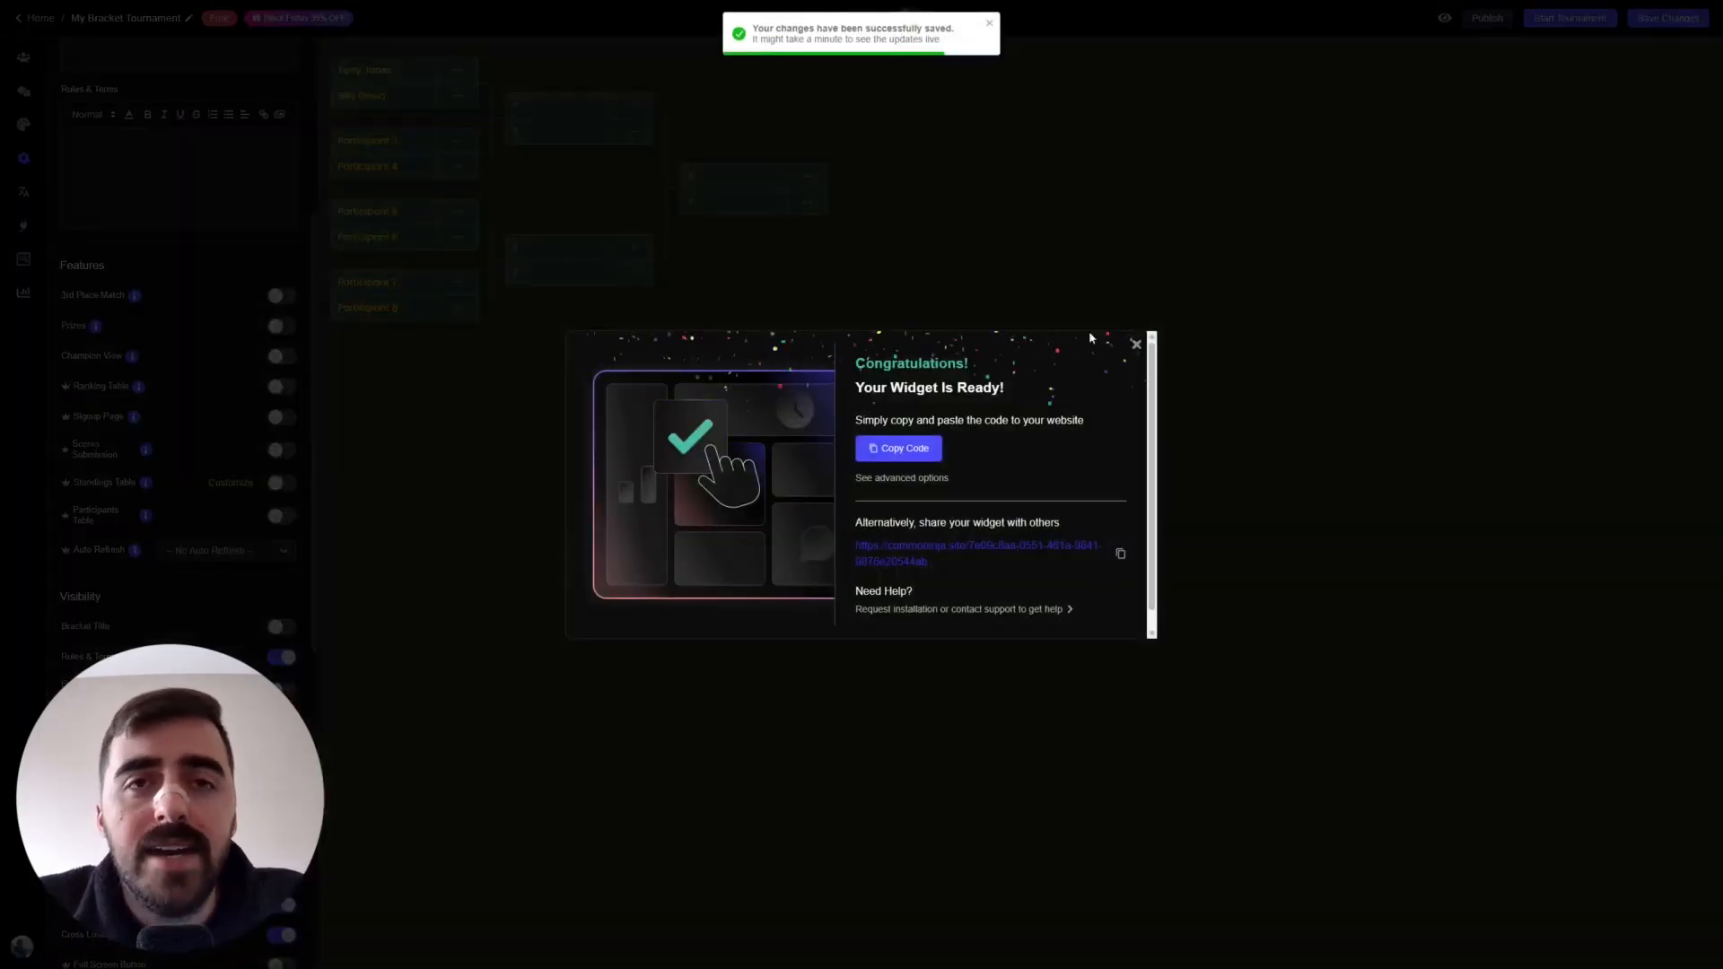
click(875, 450)
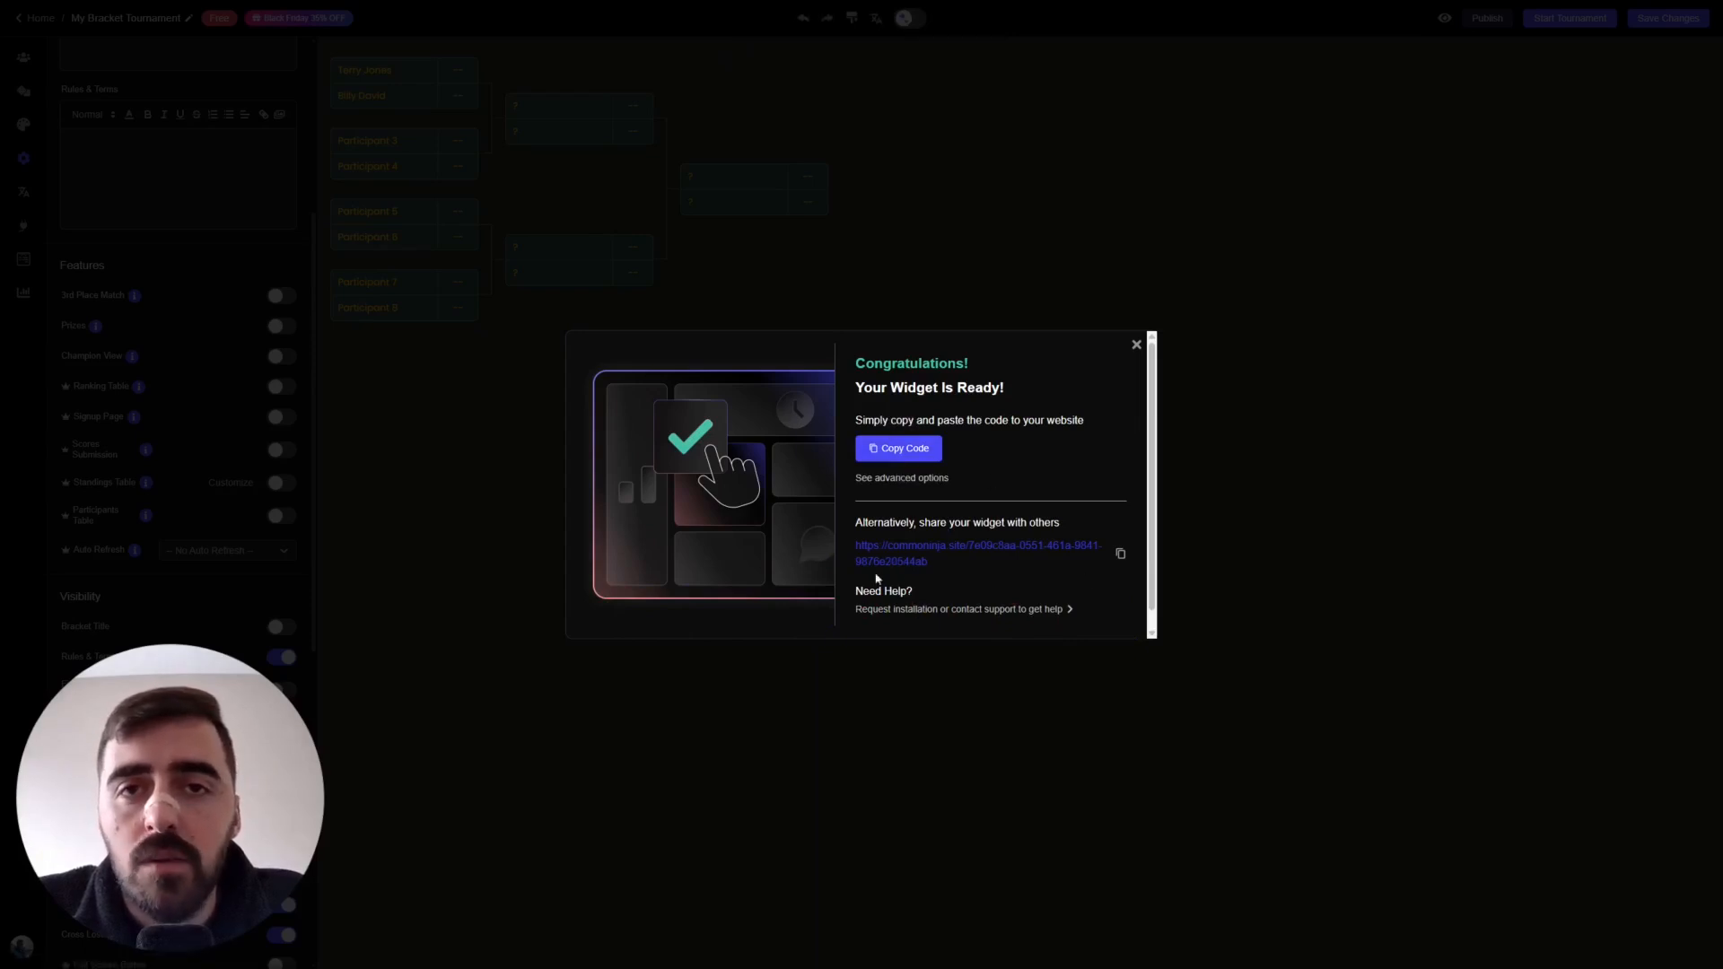
click(1134, 346)
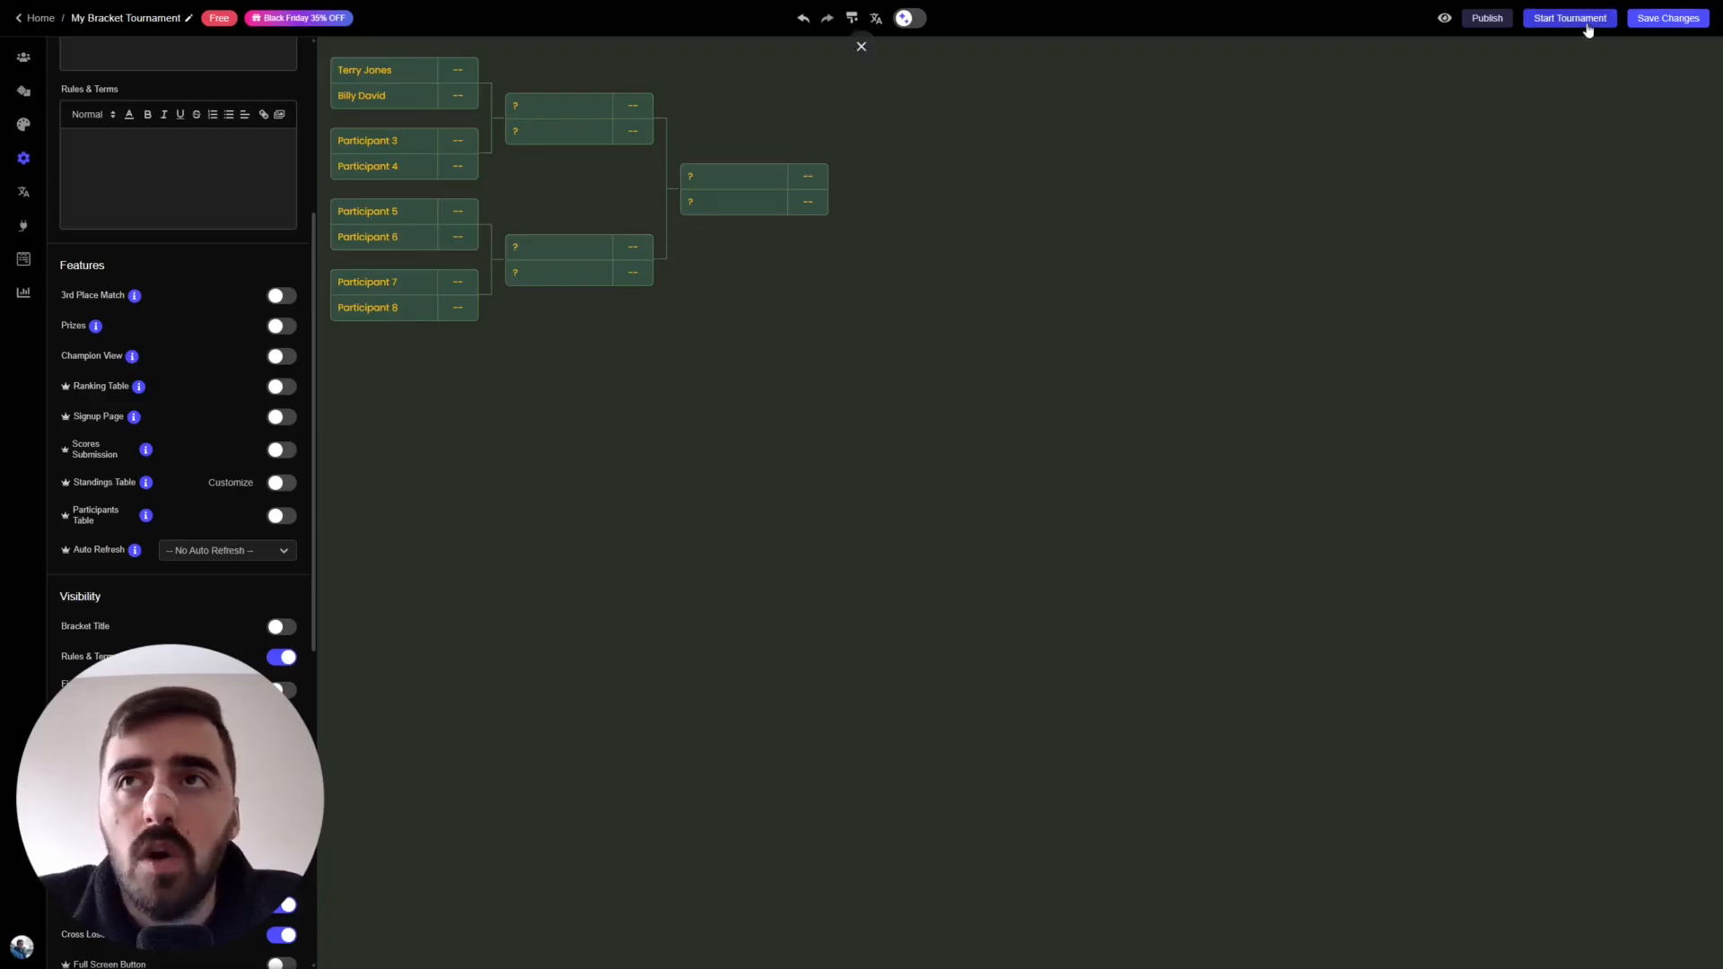
- Start the tournament on the eight-player bracket, confirming with Start Tournament!
click(1579, 22)
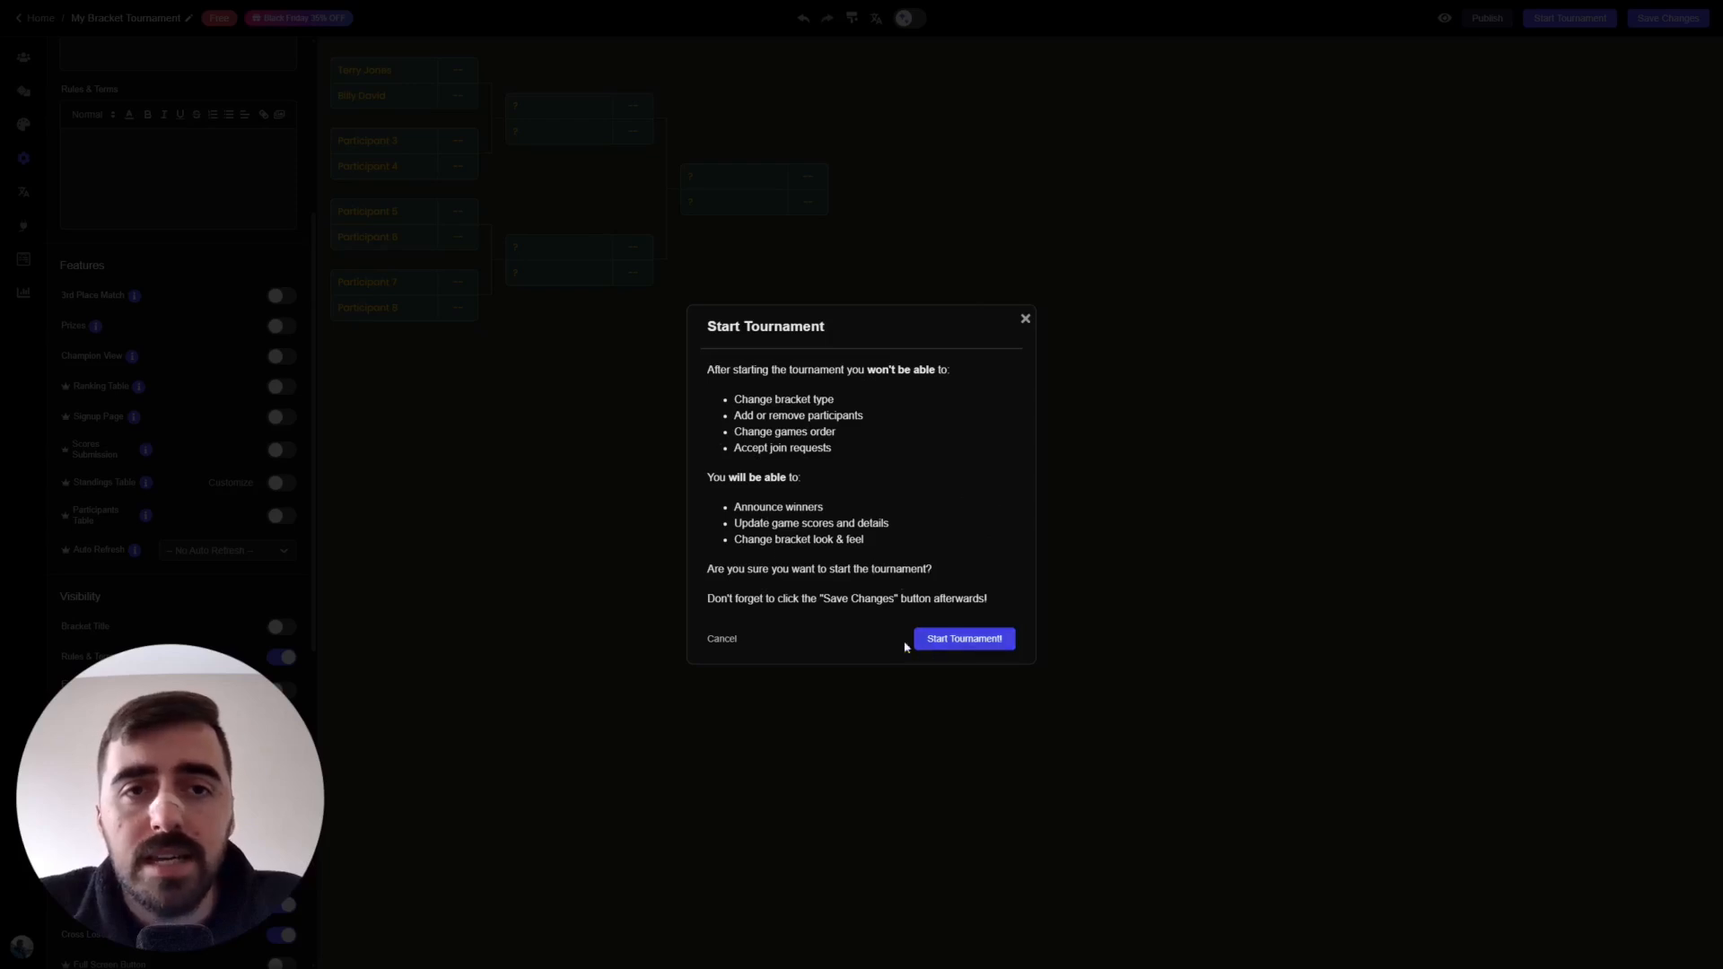
click(976, 652)
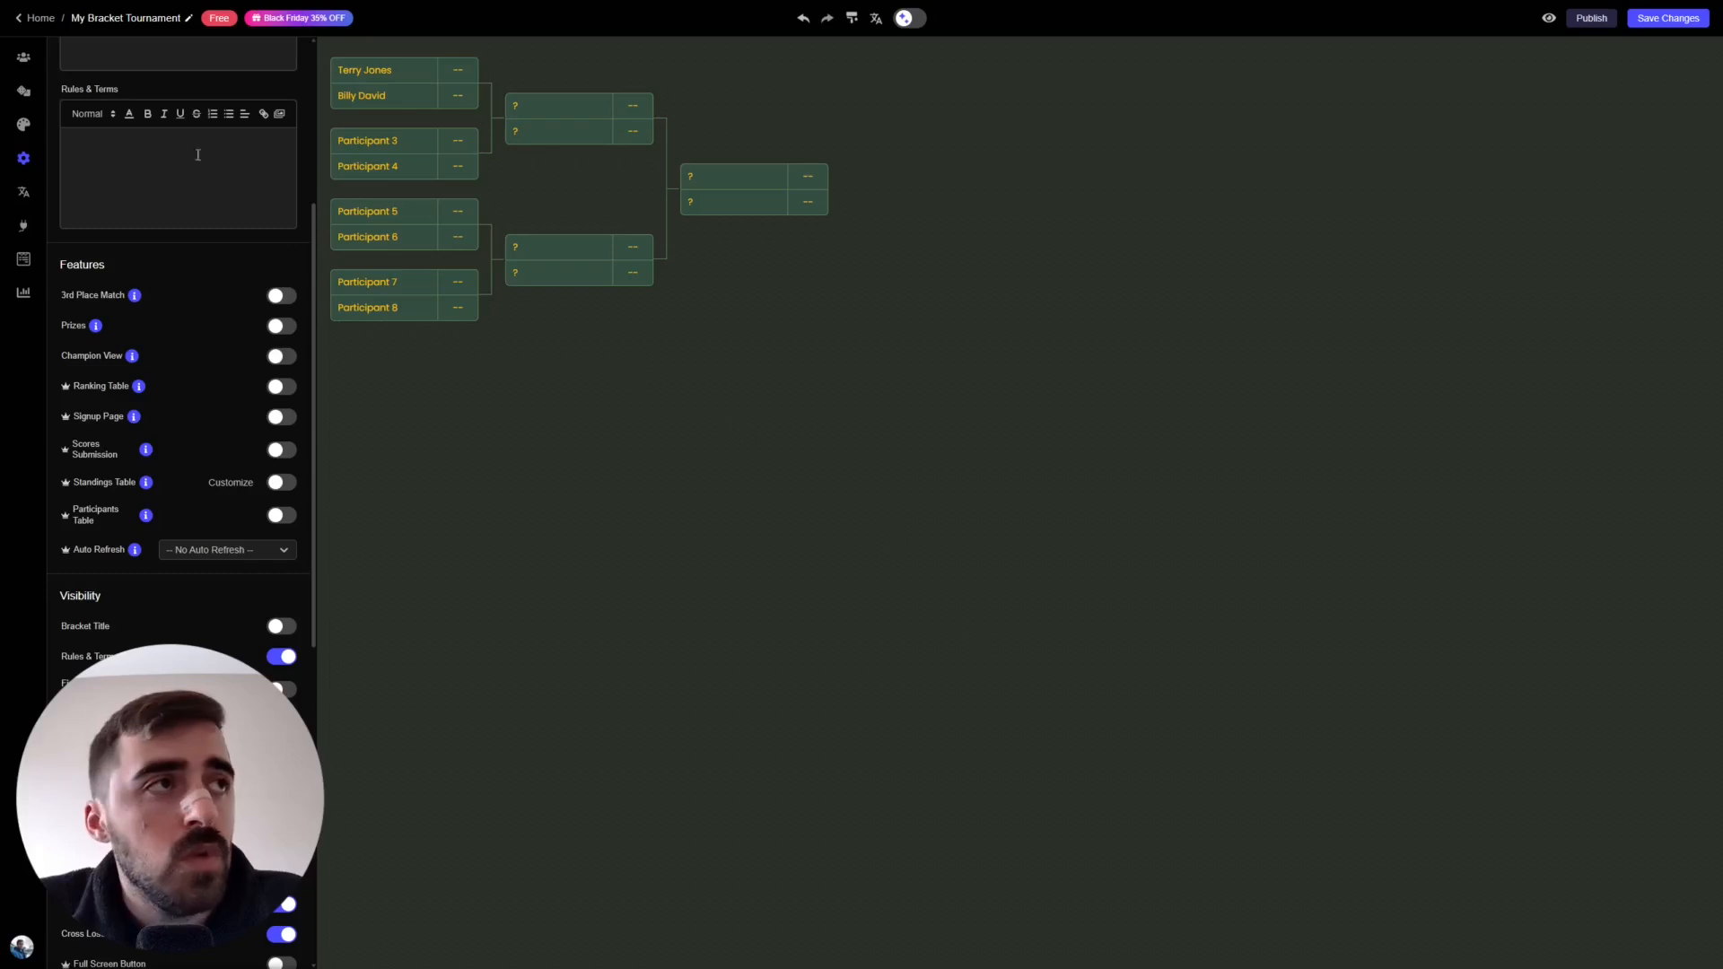
- Record Match 1 as a 5–2 win for the first participant and save the result
click(23, 92)
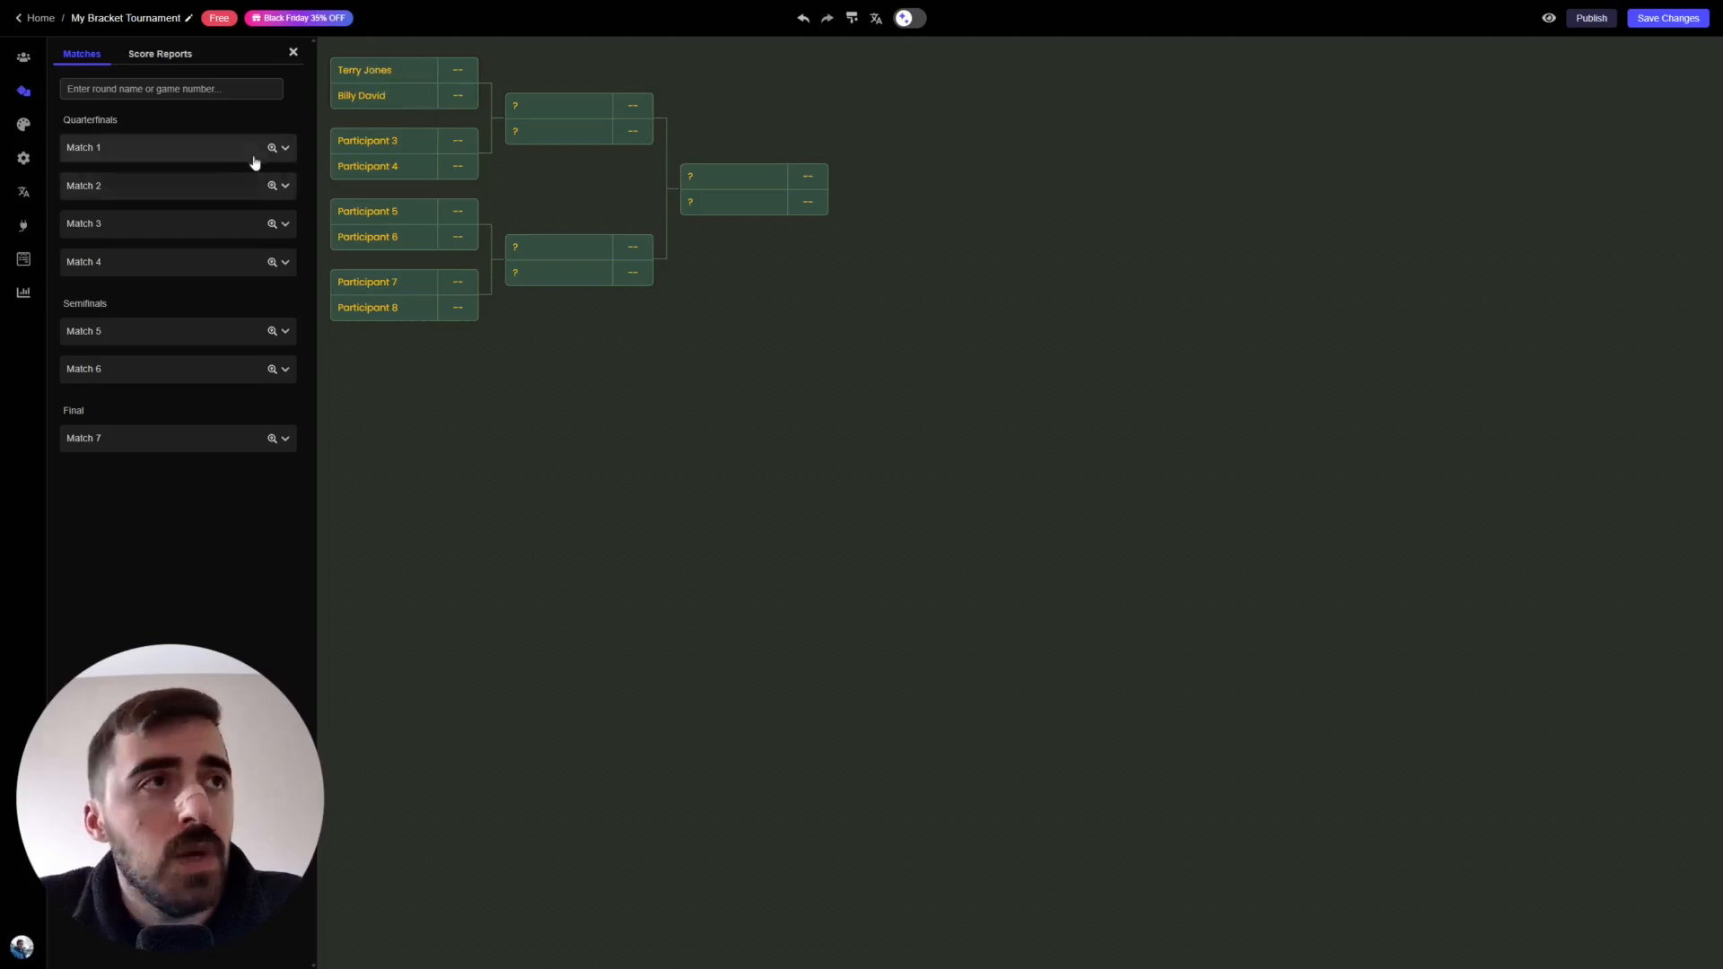
click(293, 151)
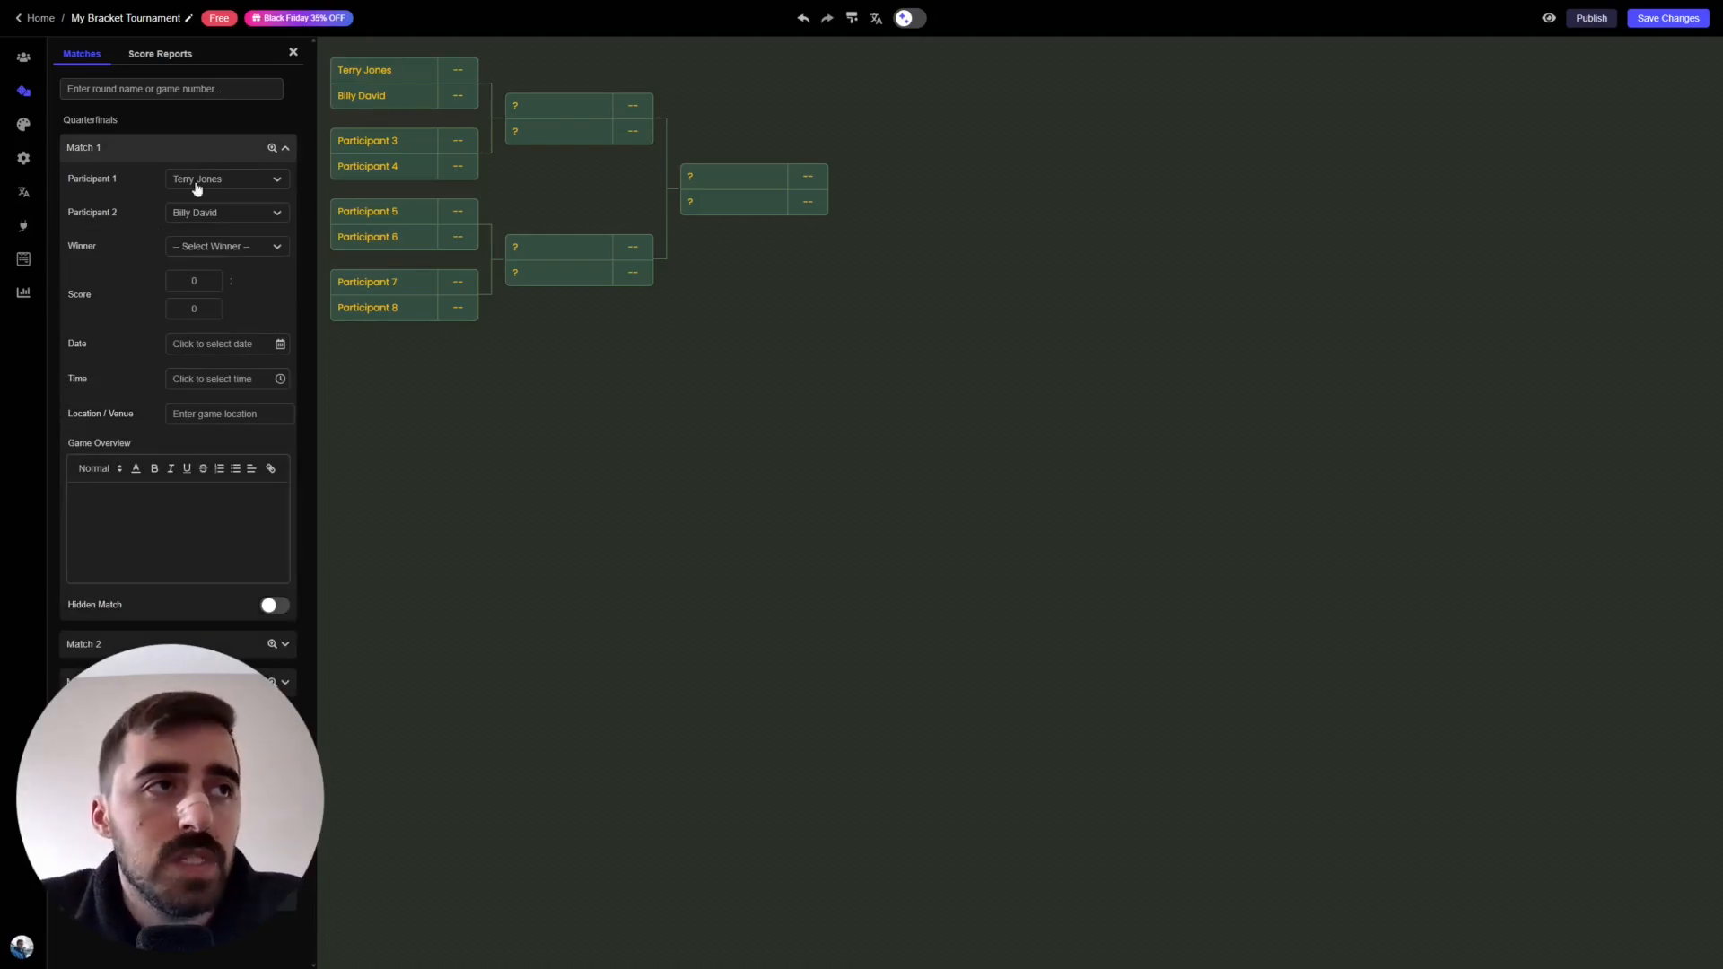
click(219, 248)
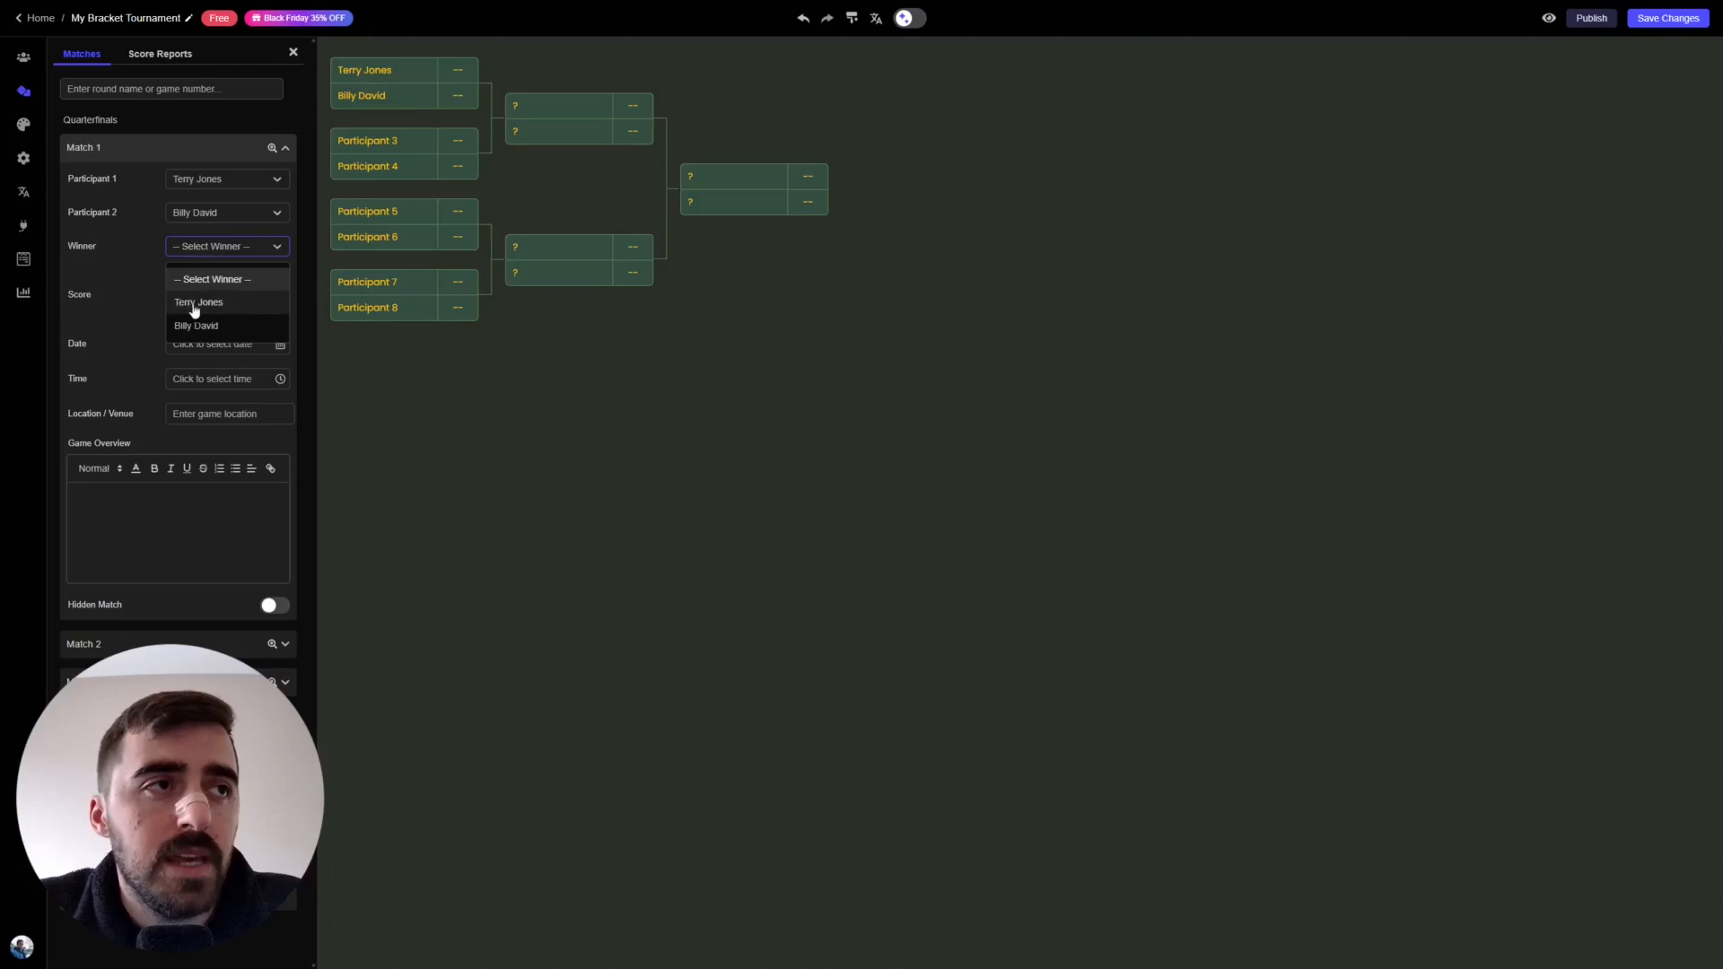
click(224, 305)
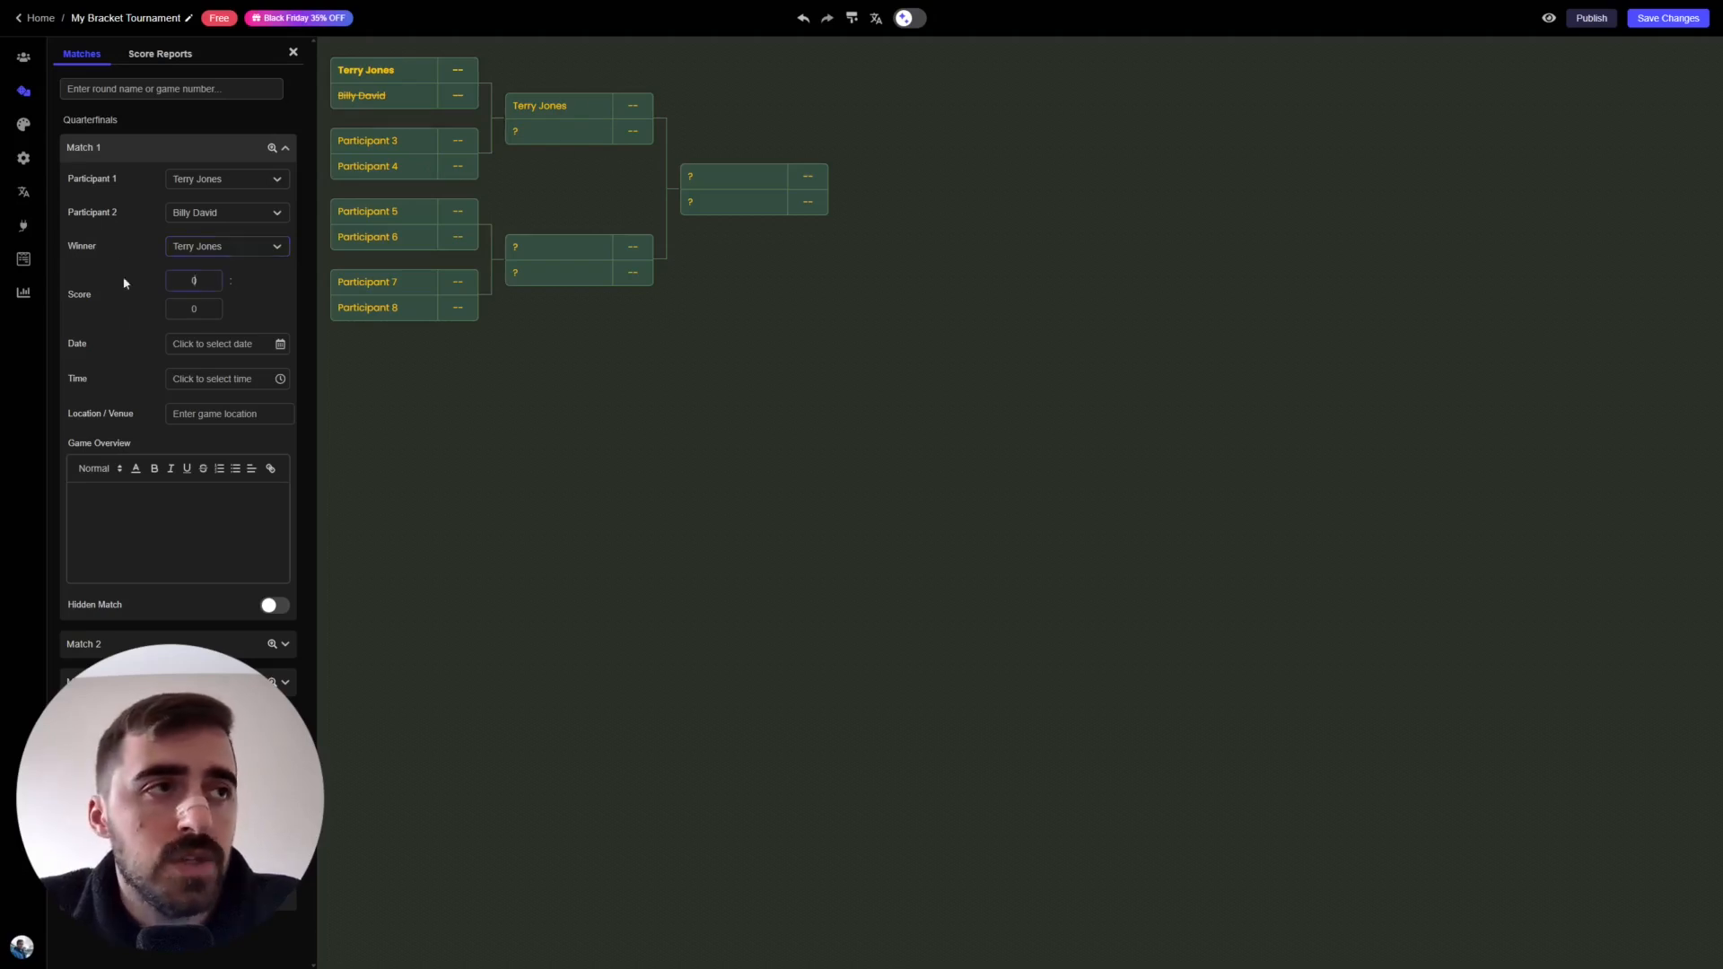
click(253, 309)
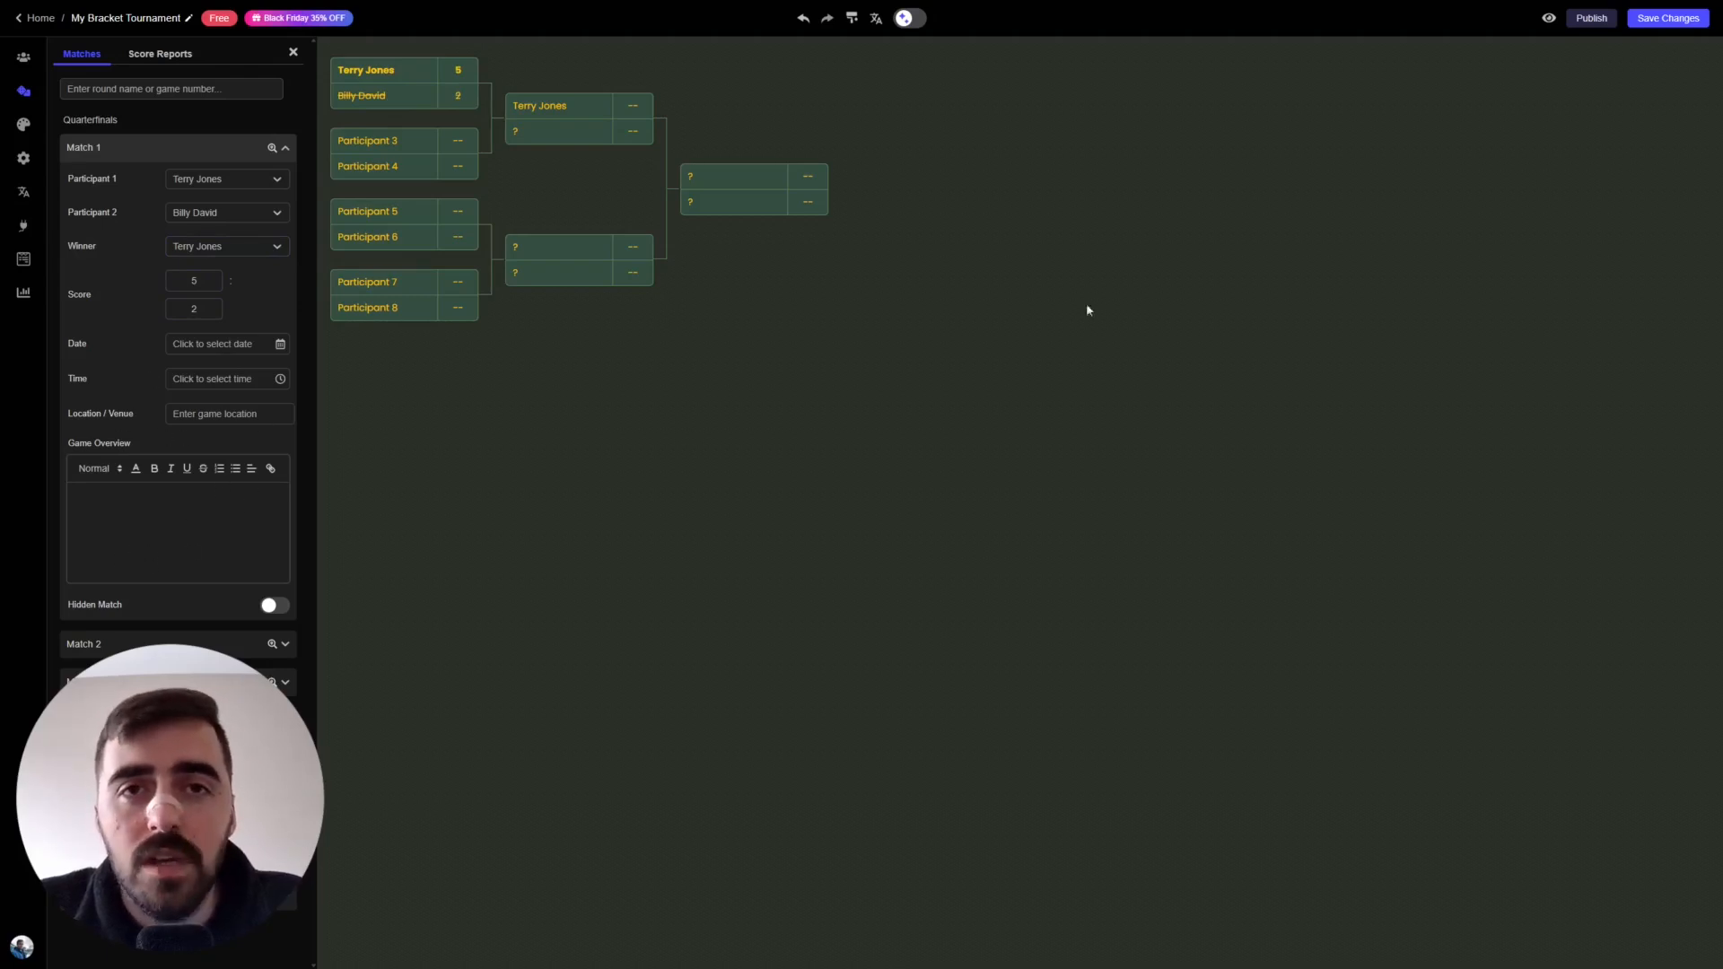
click(1675, 18)
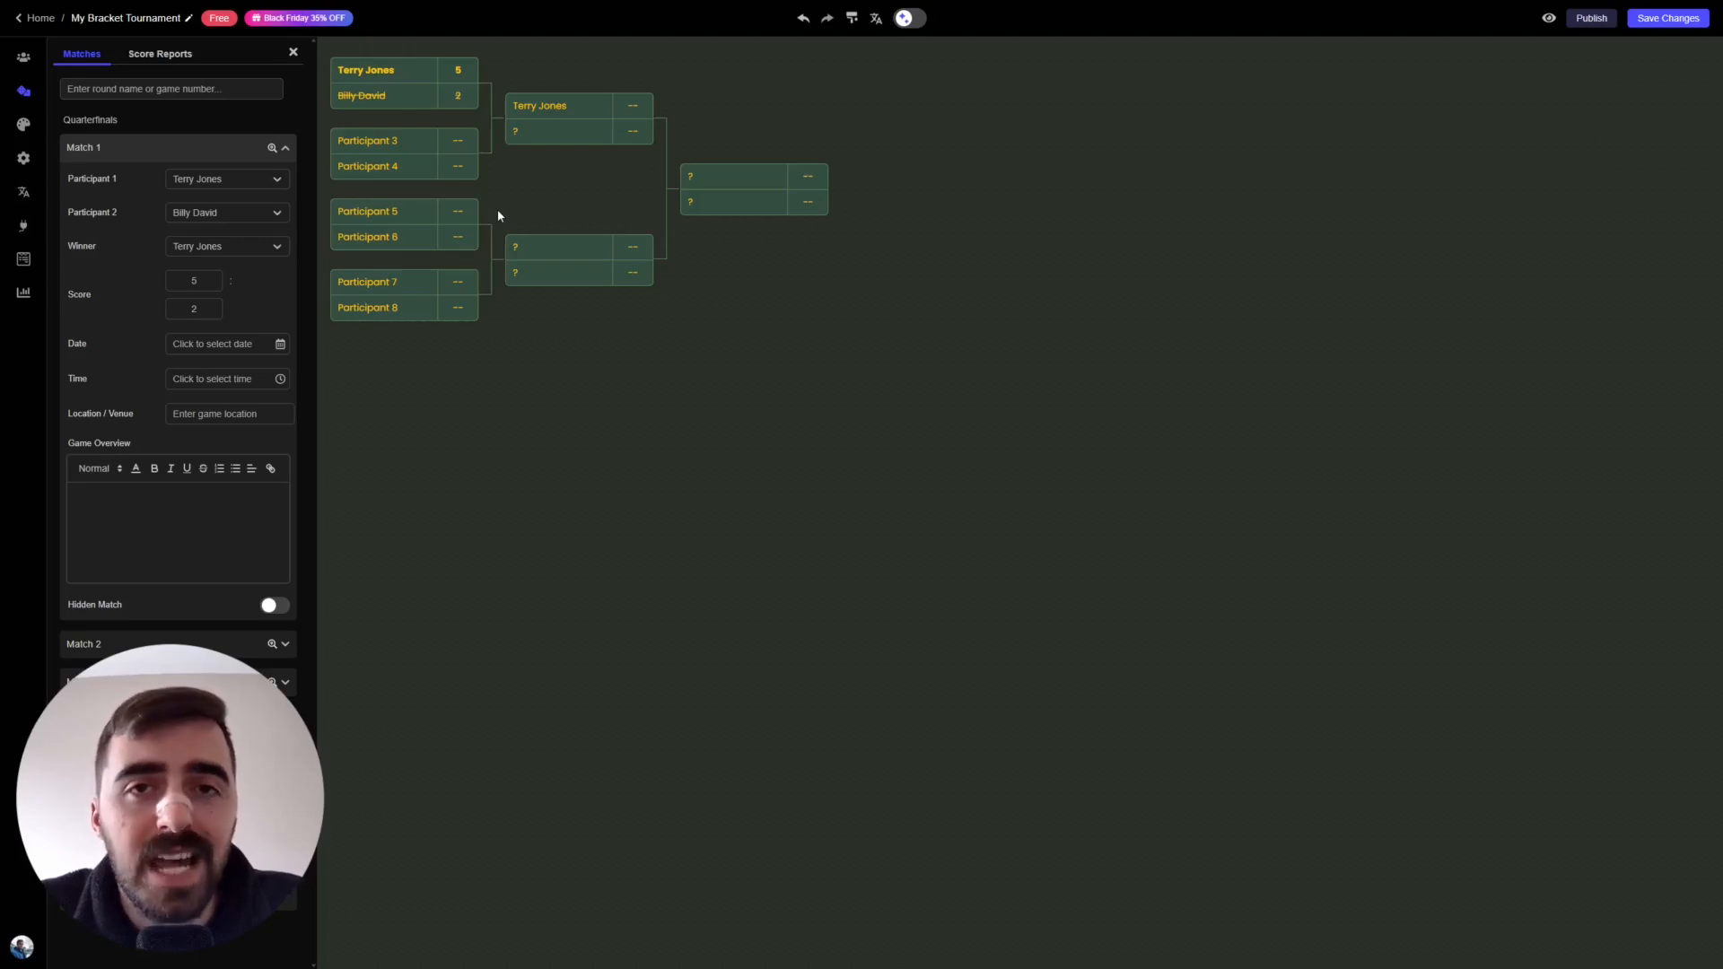
- Open the pricing plans modal from the Free badge next to the bracket name
click(220, 19)
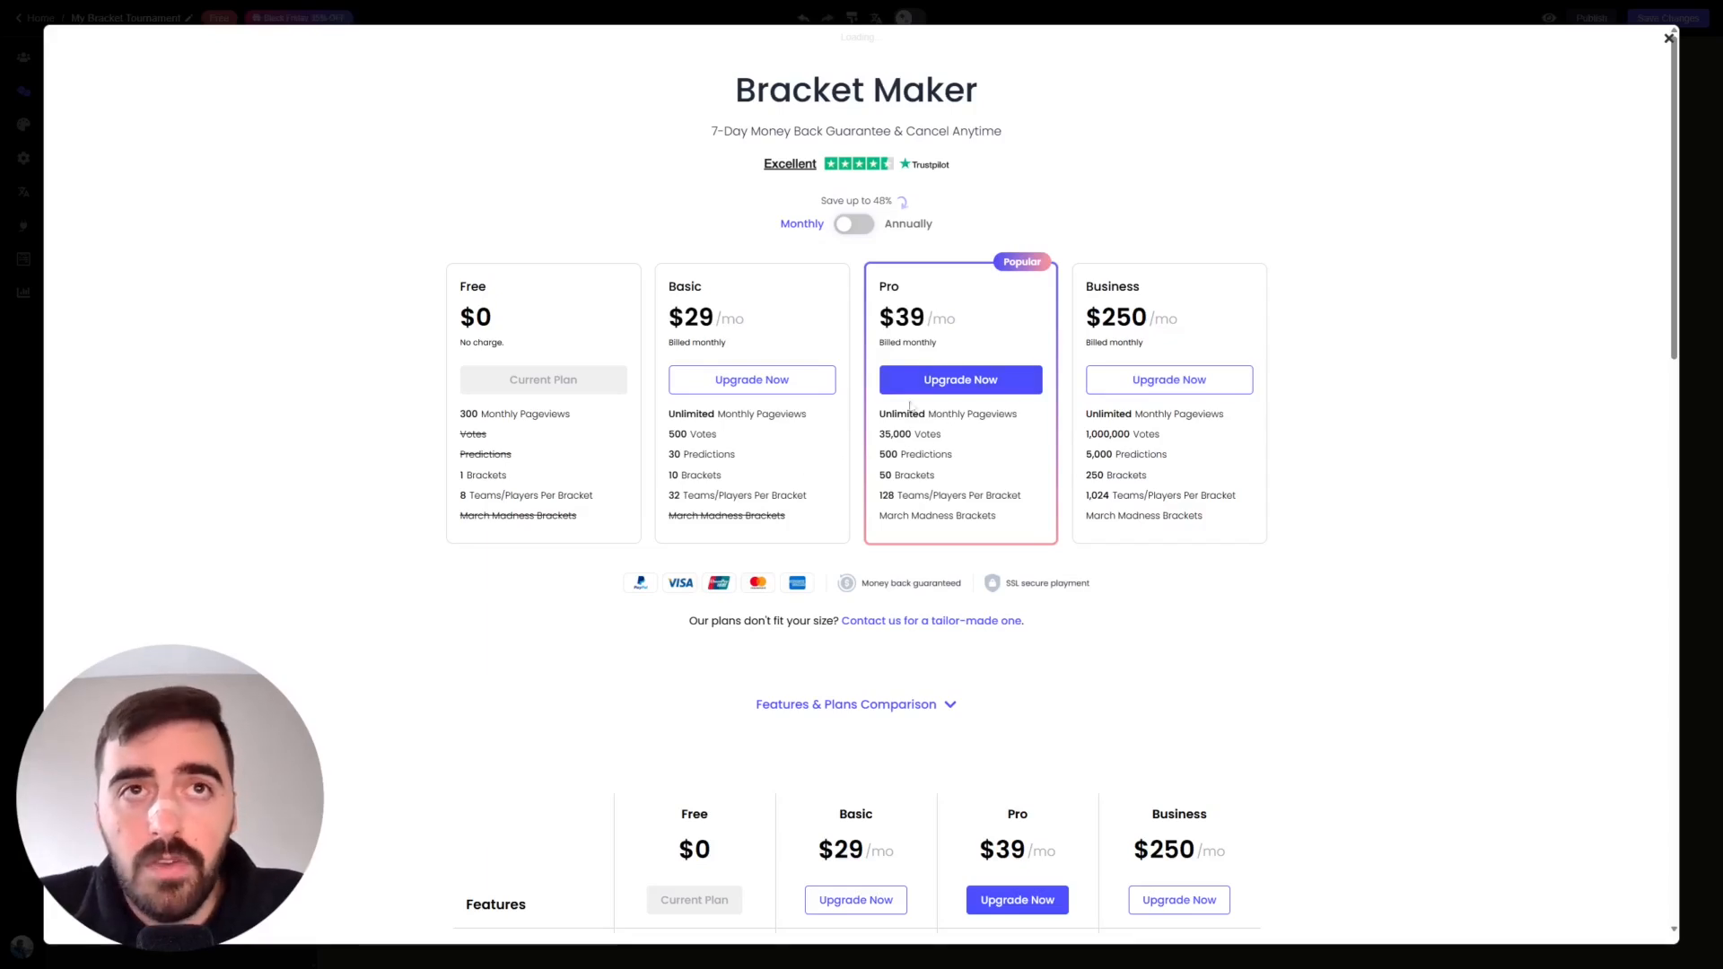
- Switch pricing to annual billing and scroll down to the Features & Plans Comparison table
click(858, 224)
drag(817, 203, 893, 201)
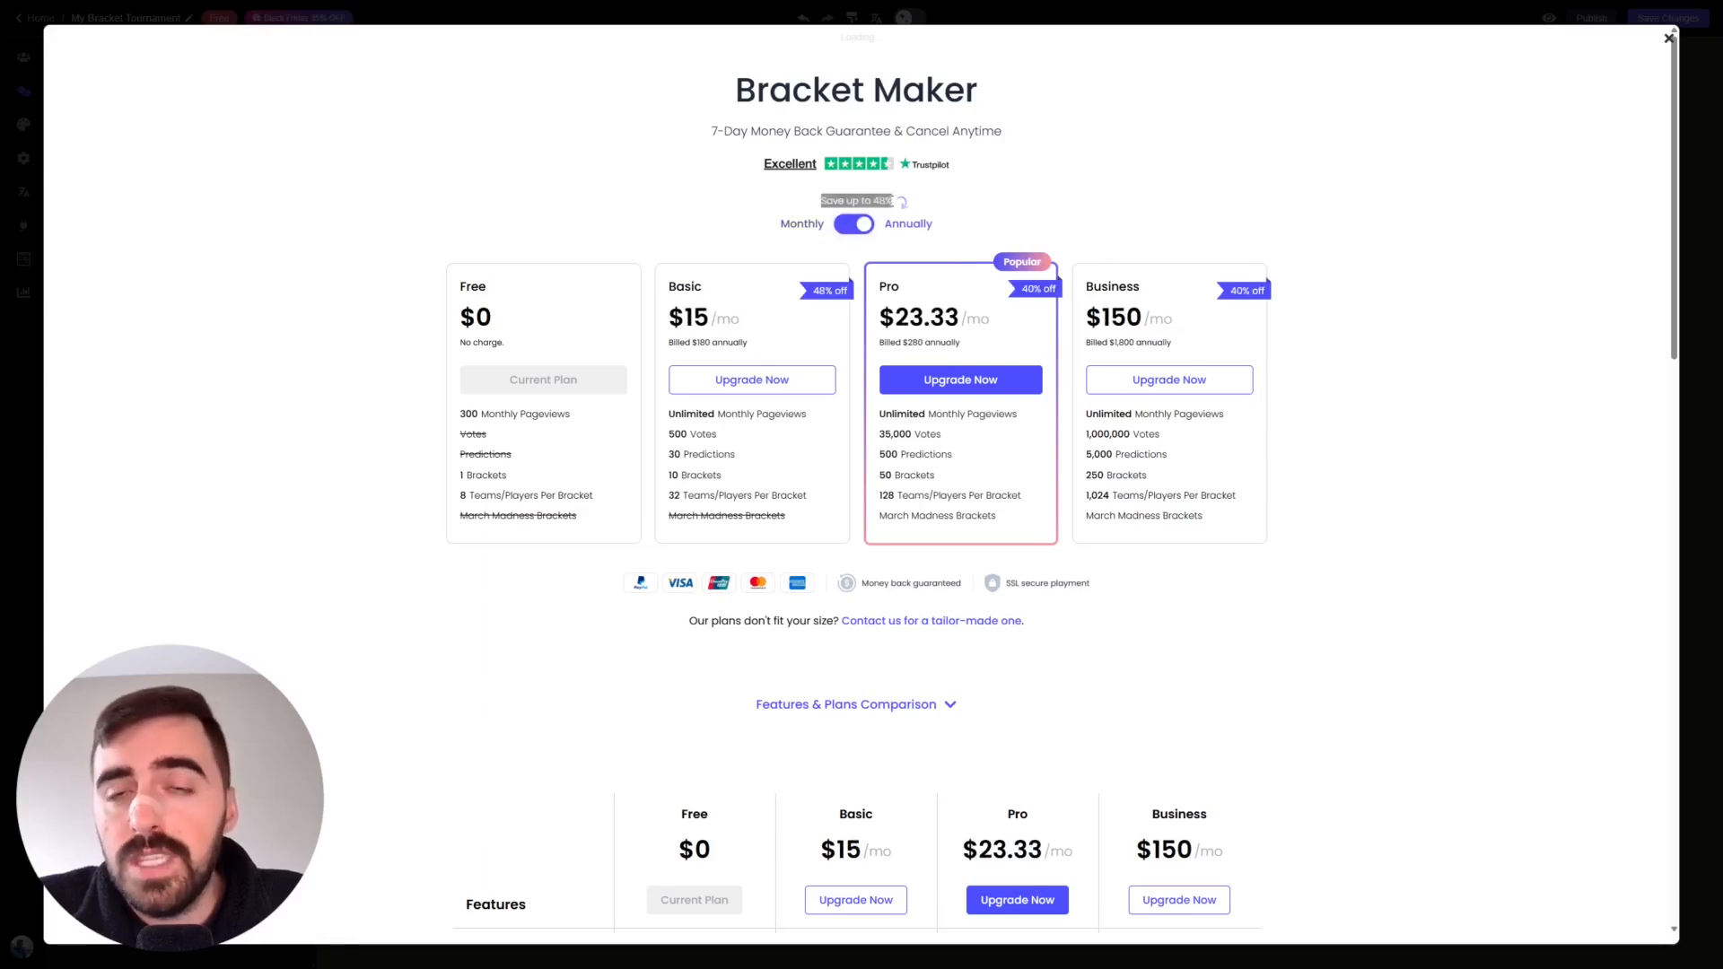
click(891, 201)
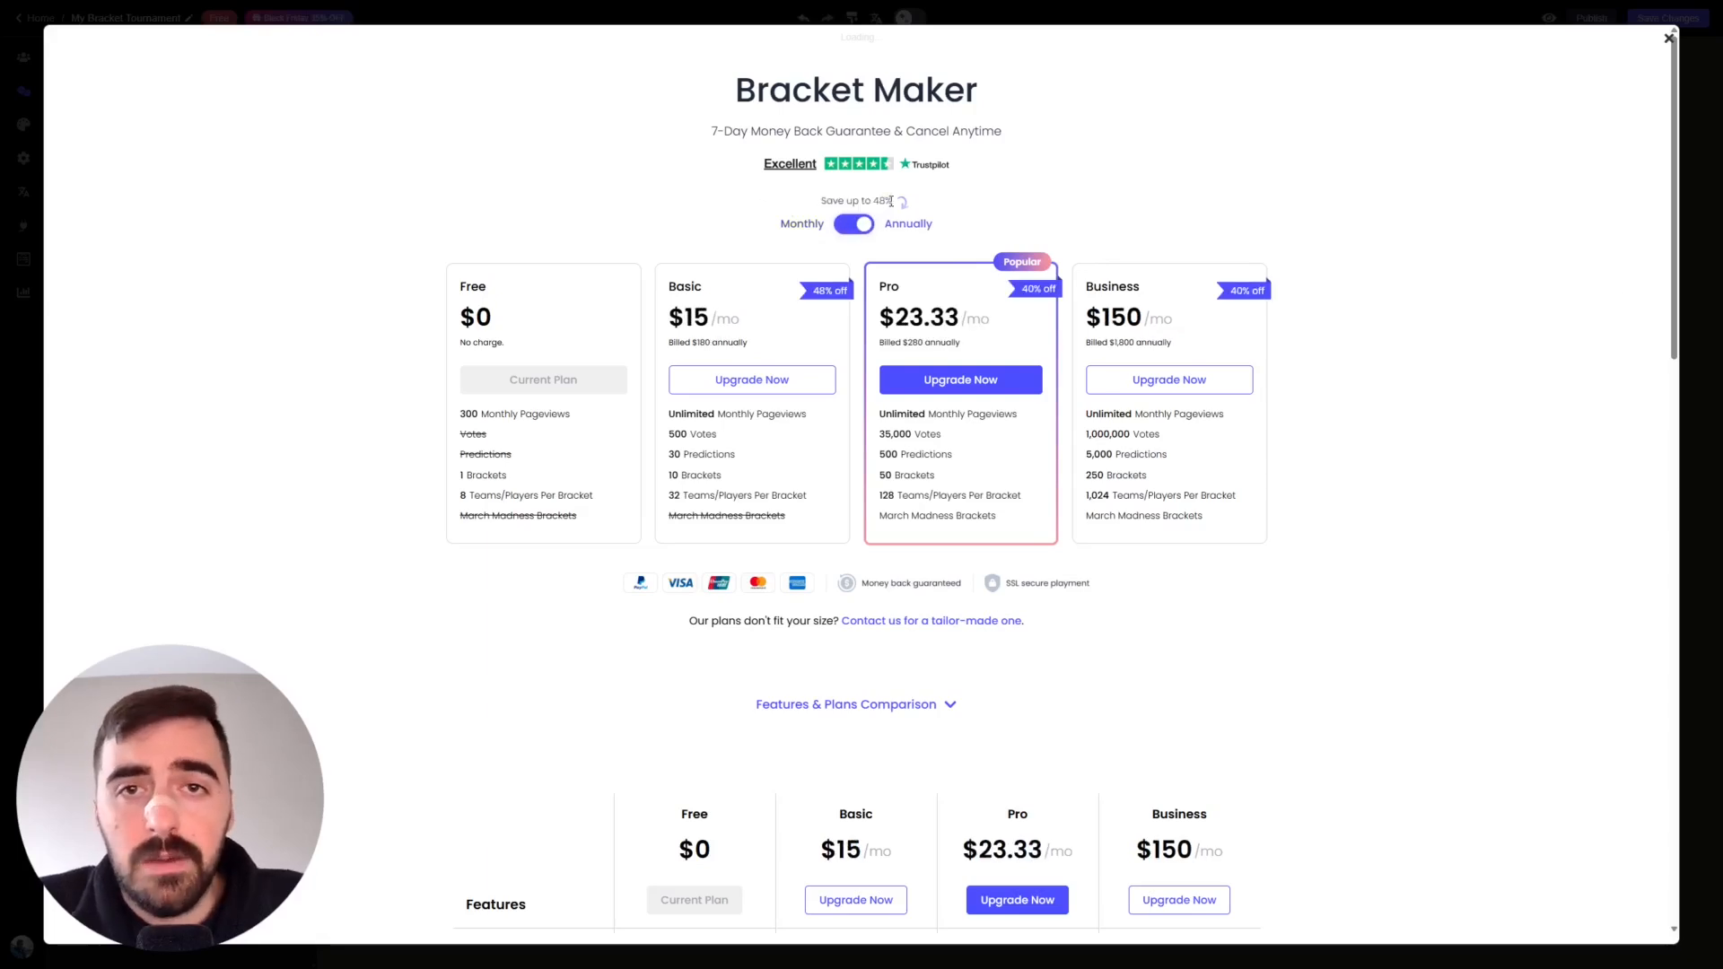
drag(1675, 217, 1676, 445)
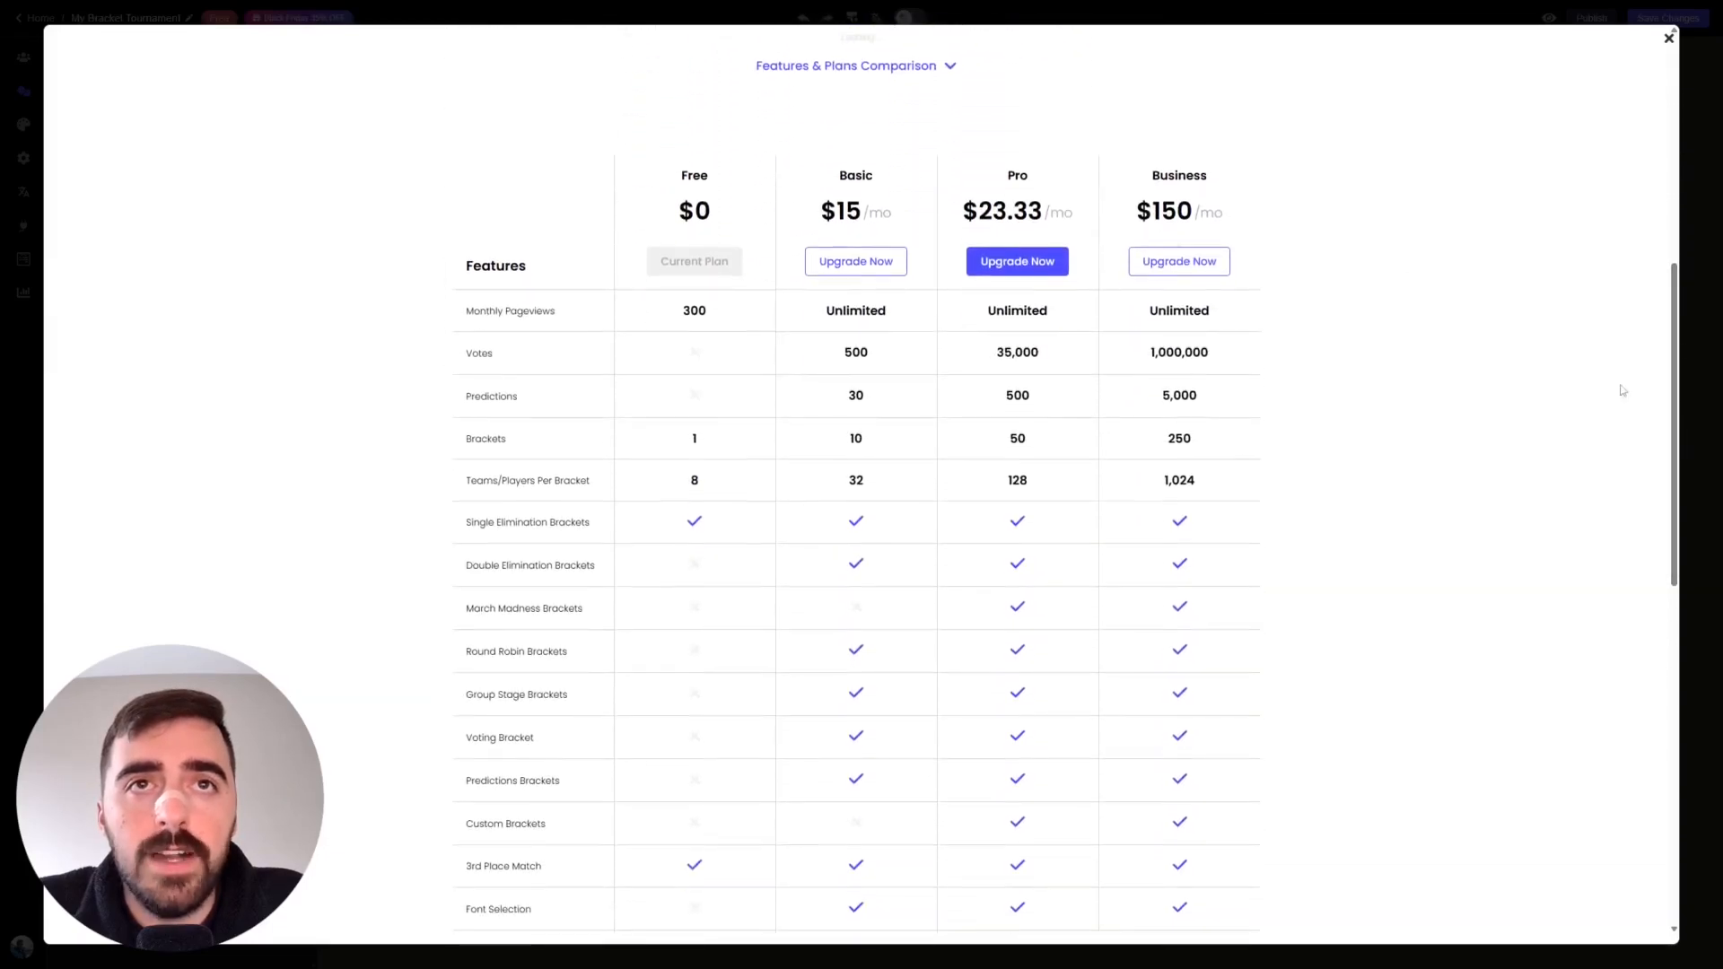